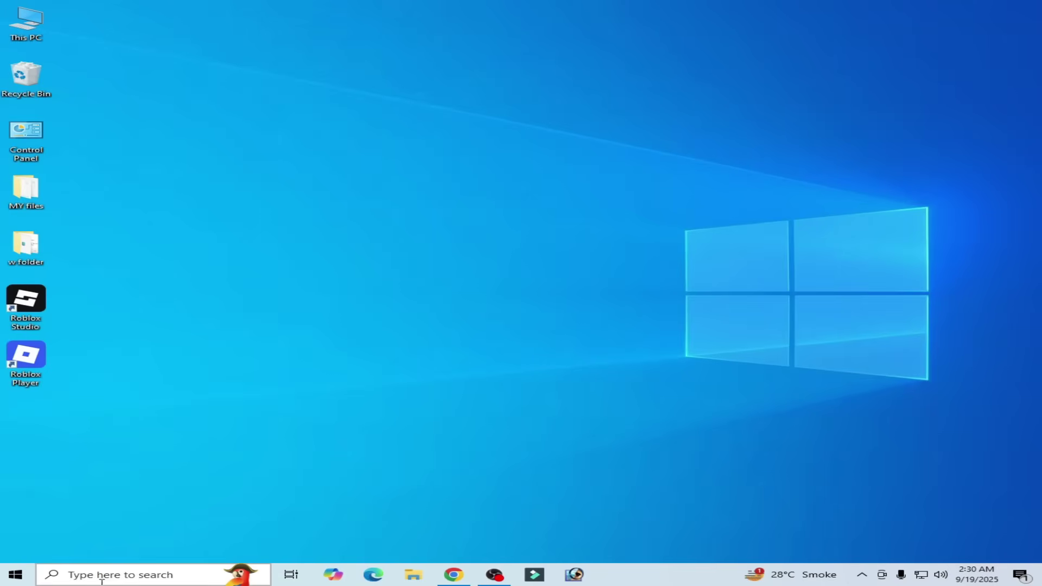
Search for 'regedit' and run Registry Editor as administrator.
click(120, 579)
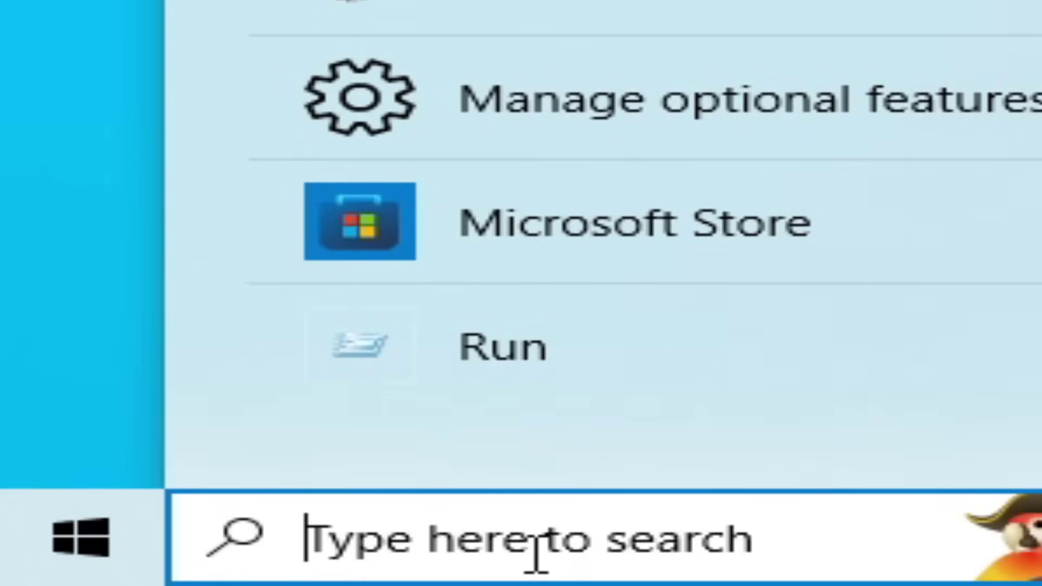
text(regedit)
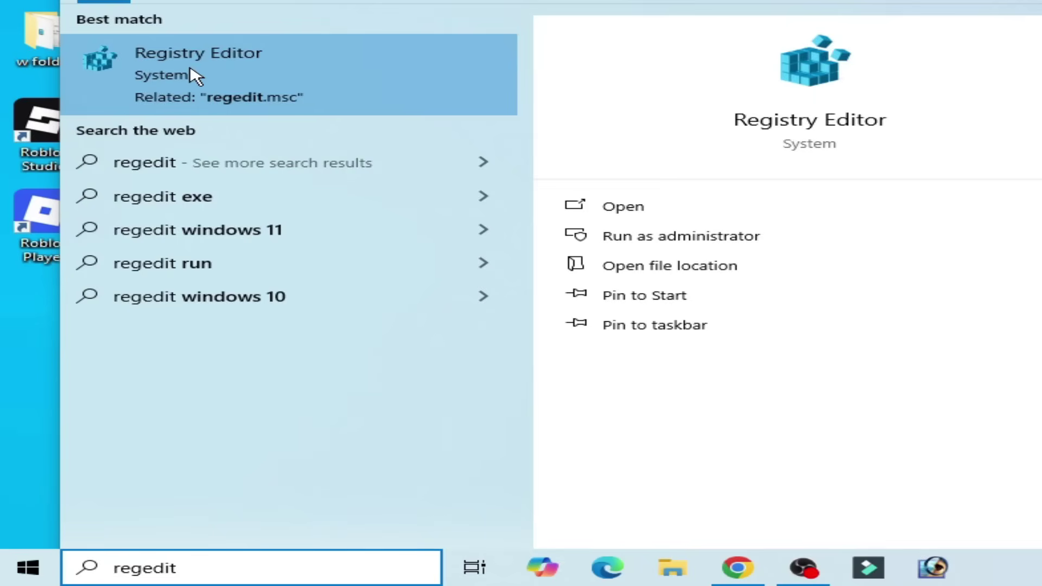
right_click(160, 75)
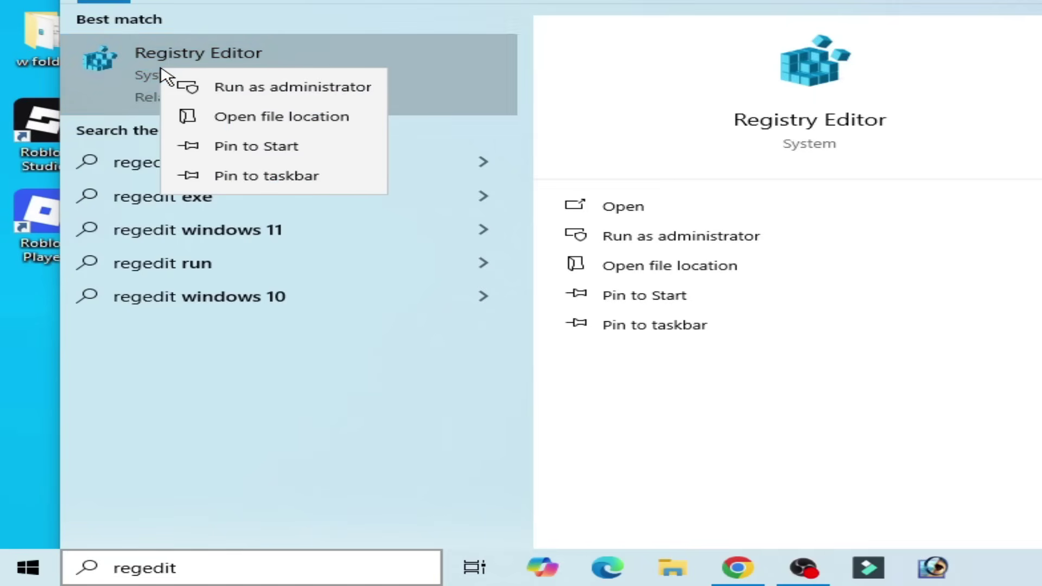
click(228, 88)
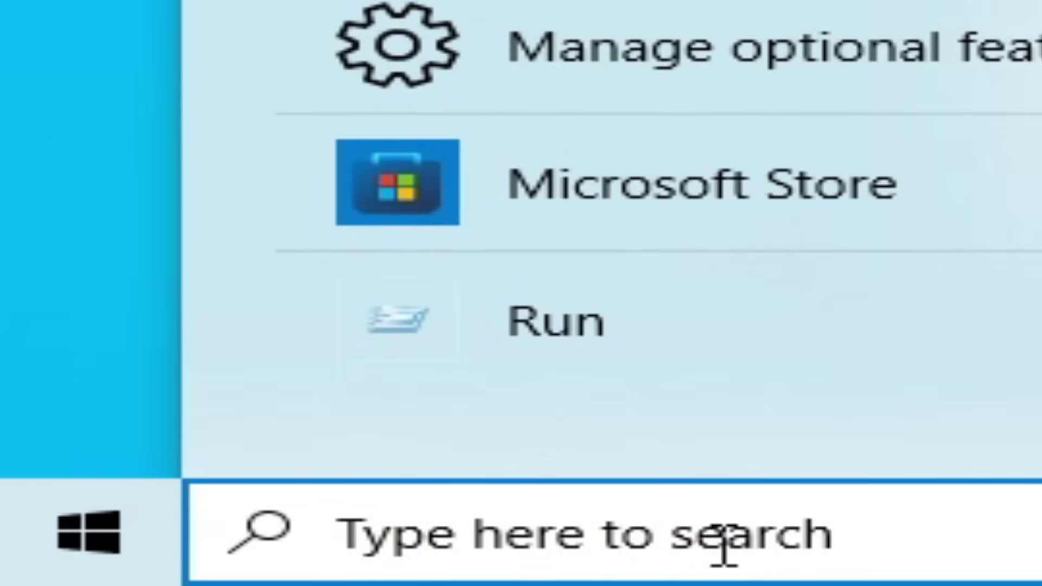
Uninstall Roblox Player from Settings > Apps, filtering the installed apps for 'roblox'.
text(settings)
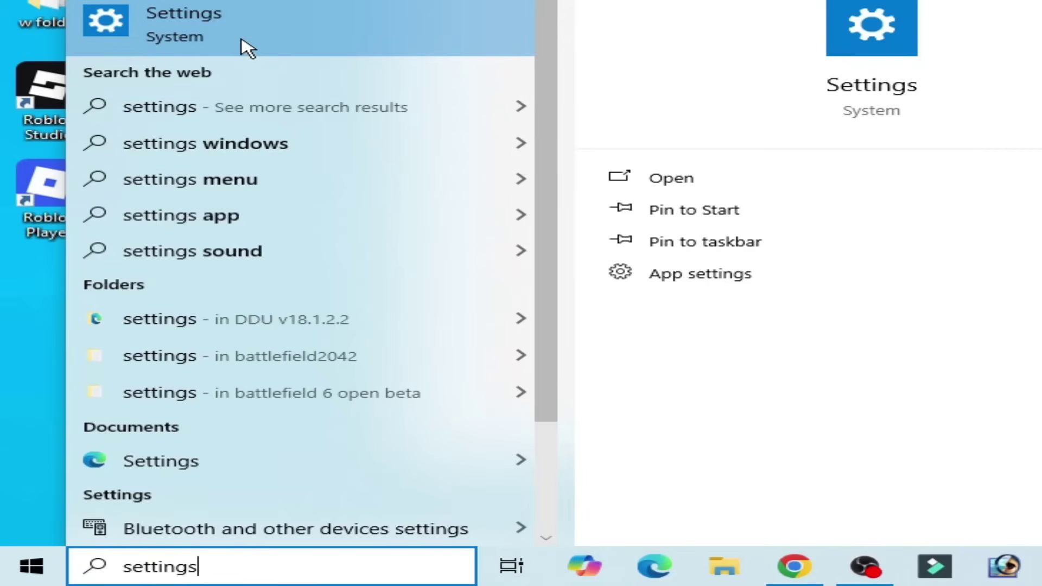
click(242, 38)
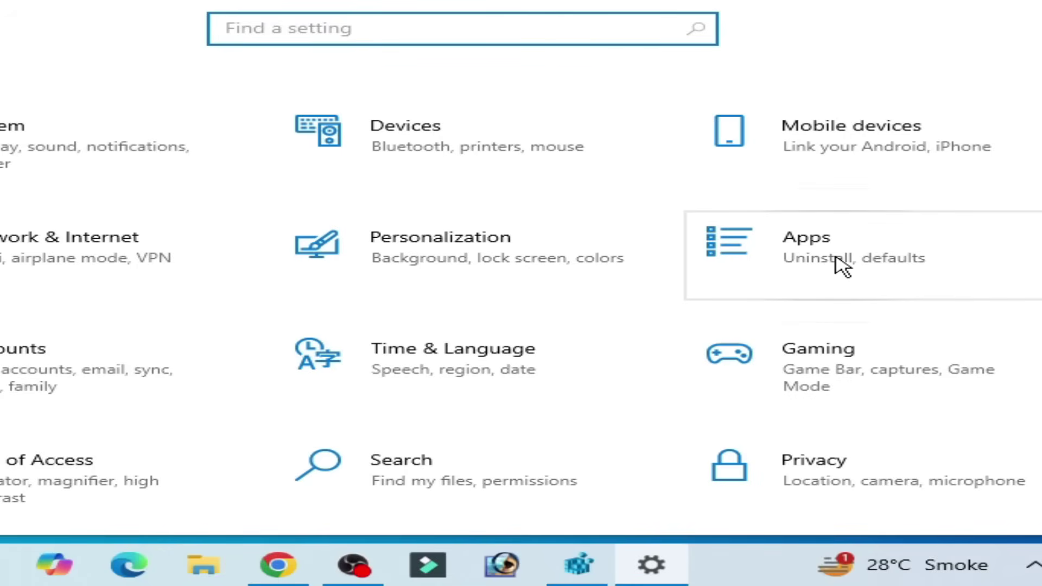
click(841, 265)
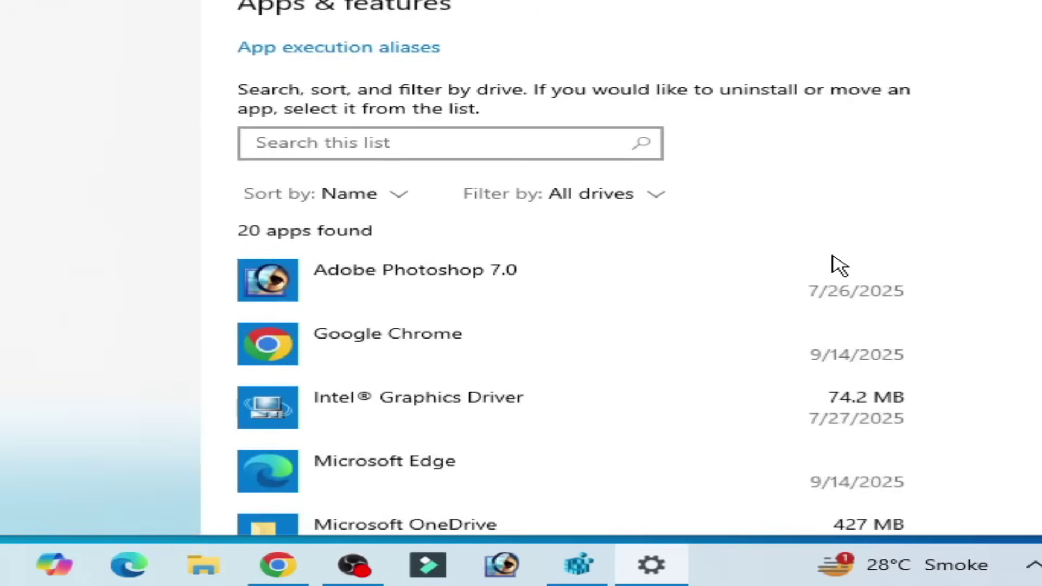
click(418, 151)
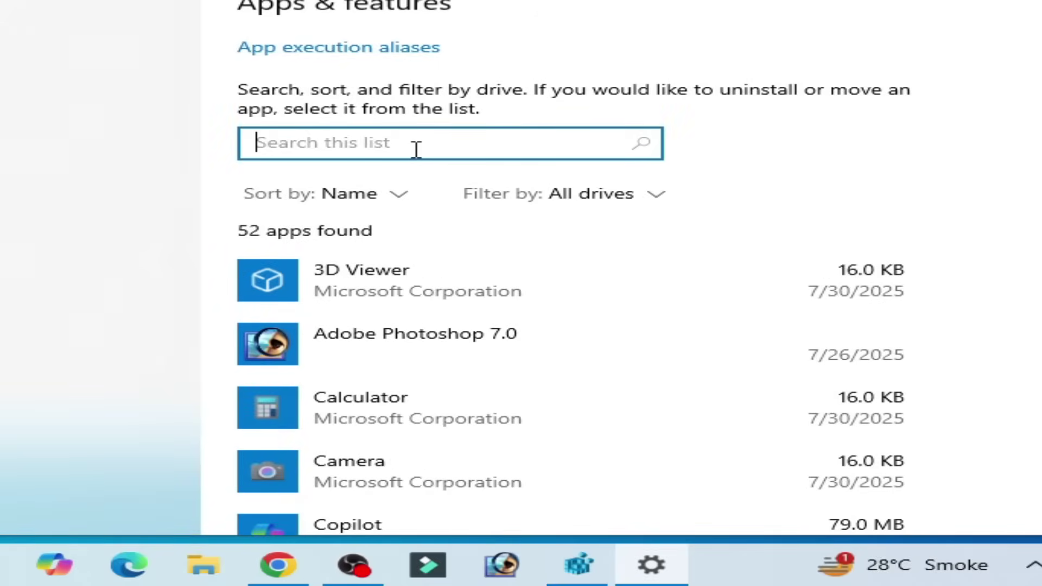
text(roblox)
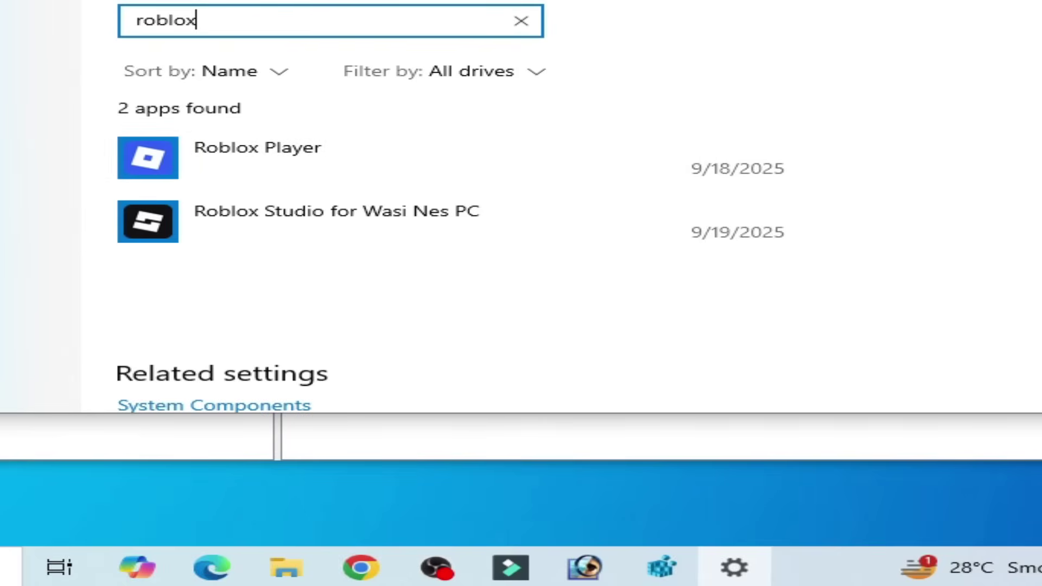
click(420, 184)
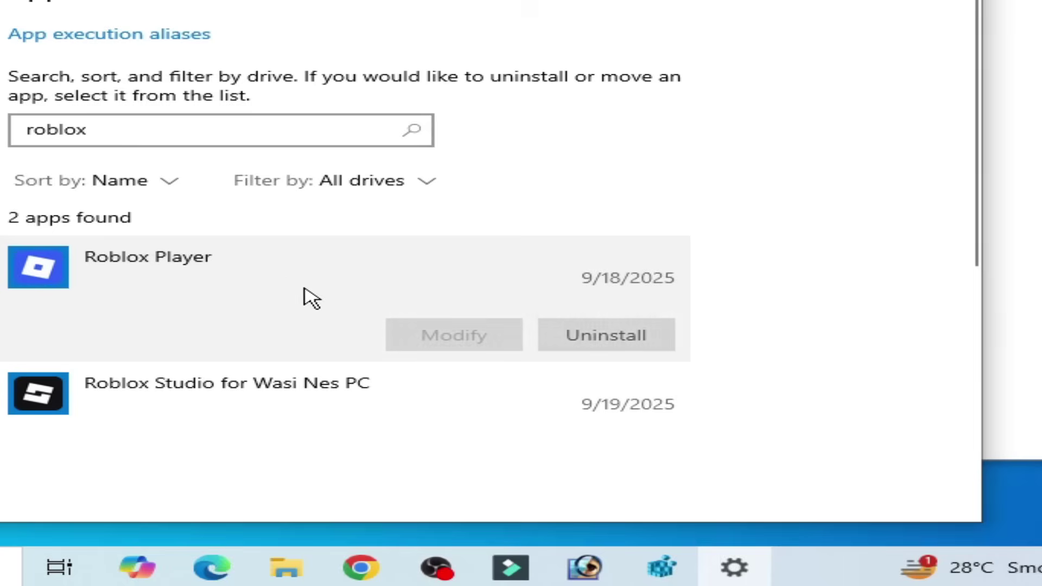
click(577, 338)
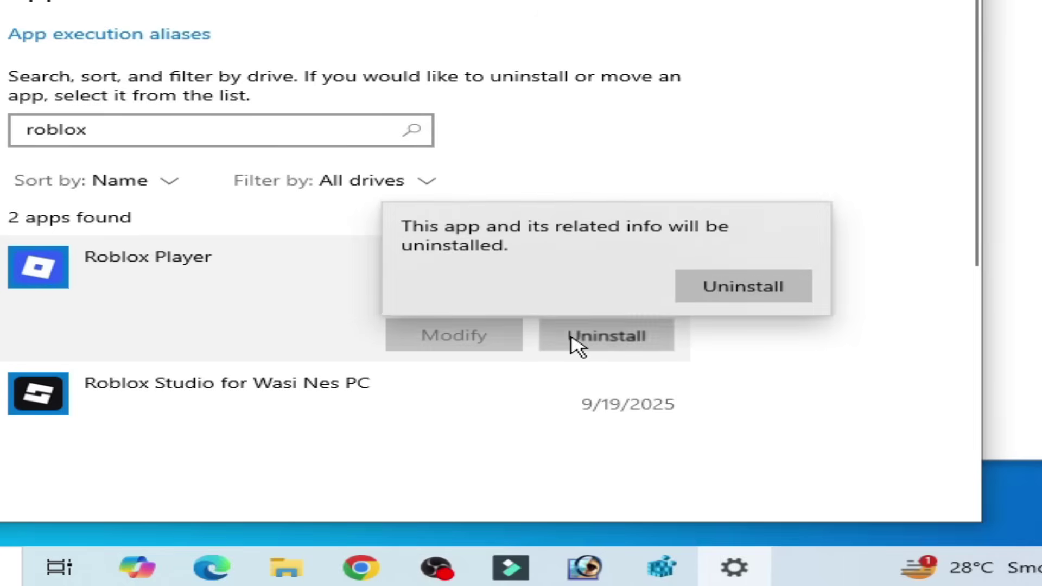
click(712, 284)
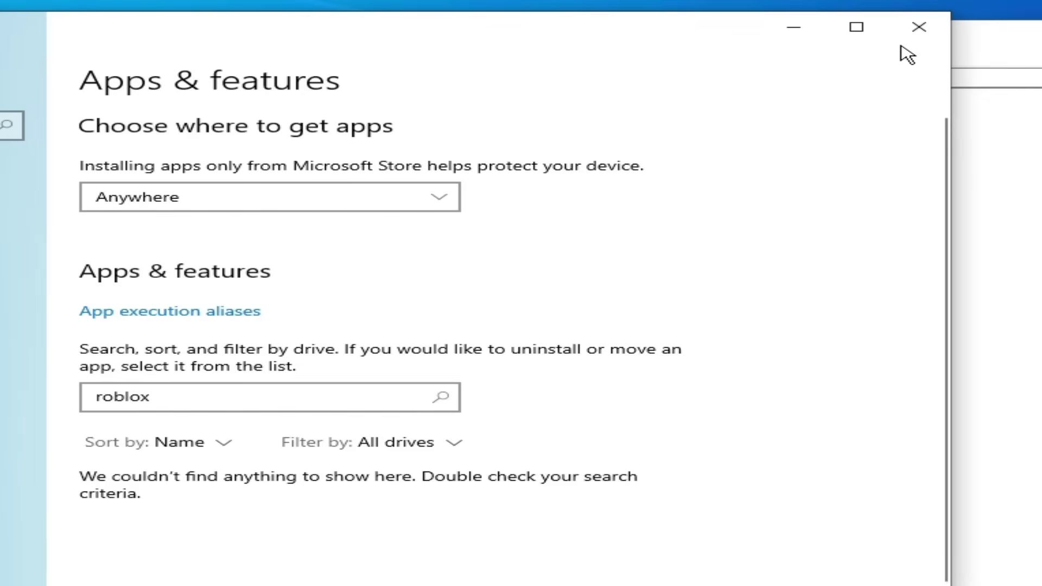
Close Settings and expand HKEY_LOCAL_MACHINE > SOFTWARE > WOW6432Node in Registry Editor.
click(918, 27)
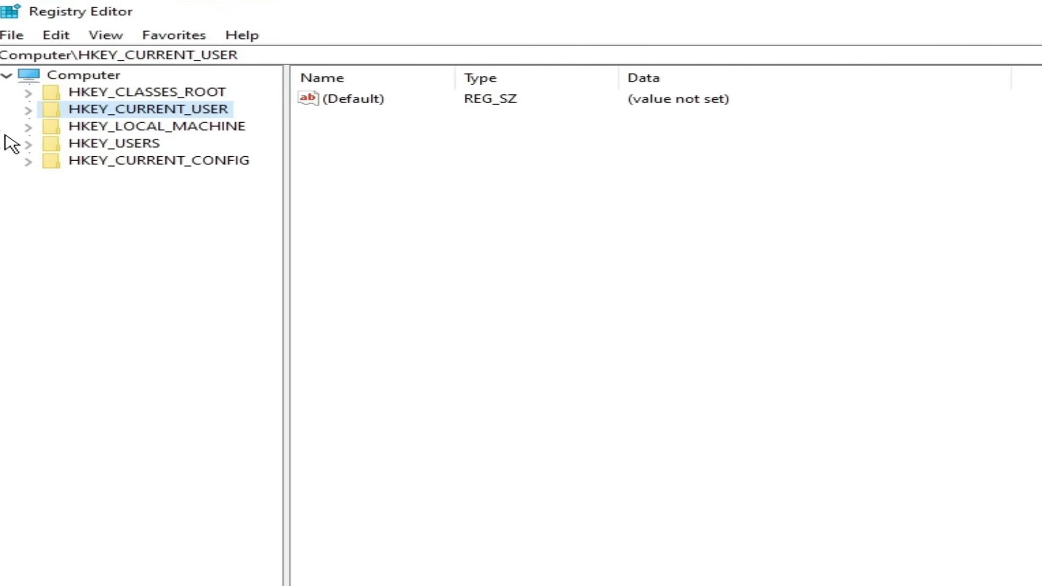
click(147, 128)
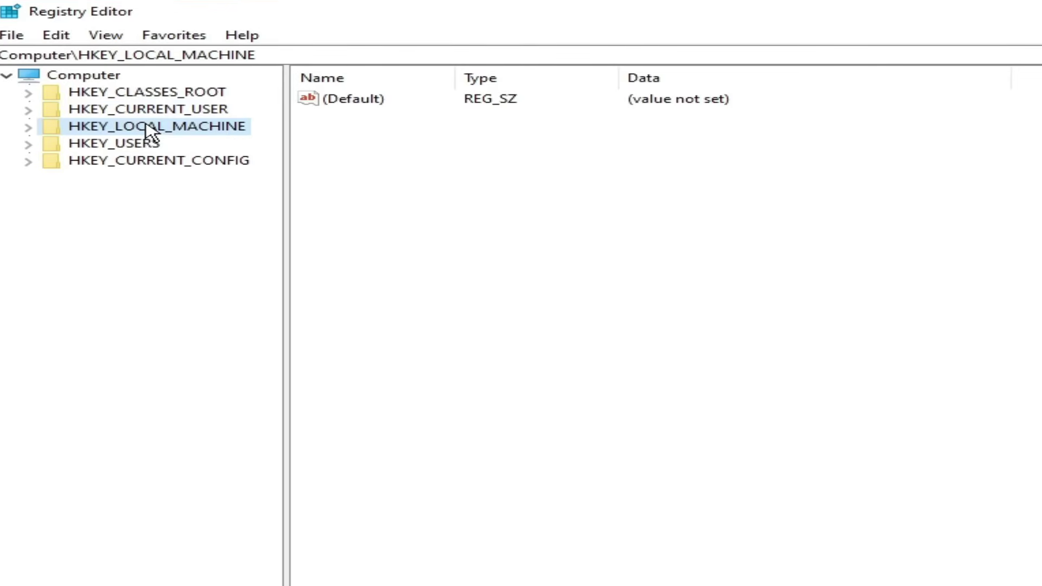
click(29, 127)
click(111, 215)
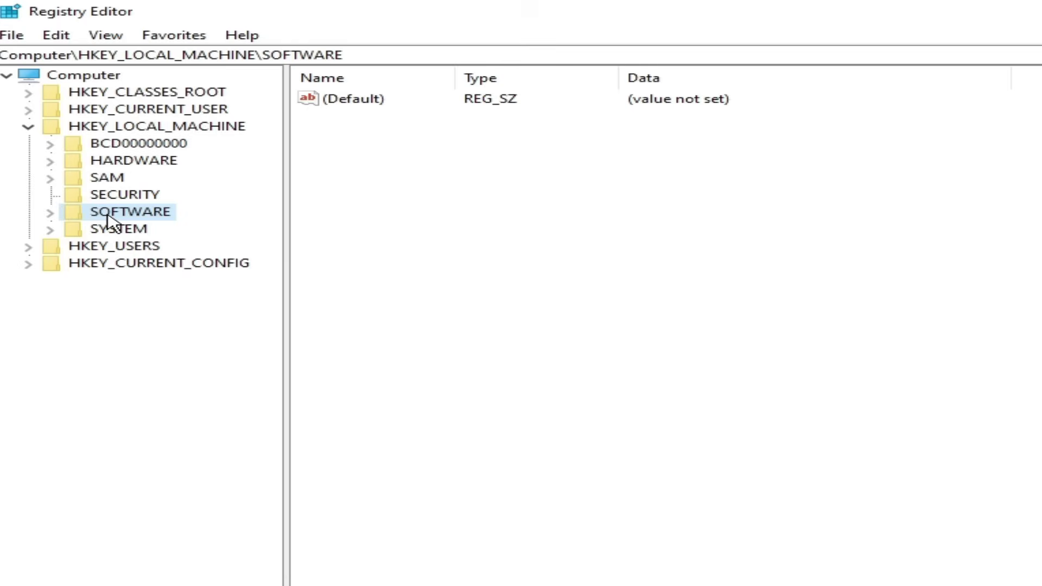
click(50, 213)
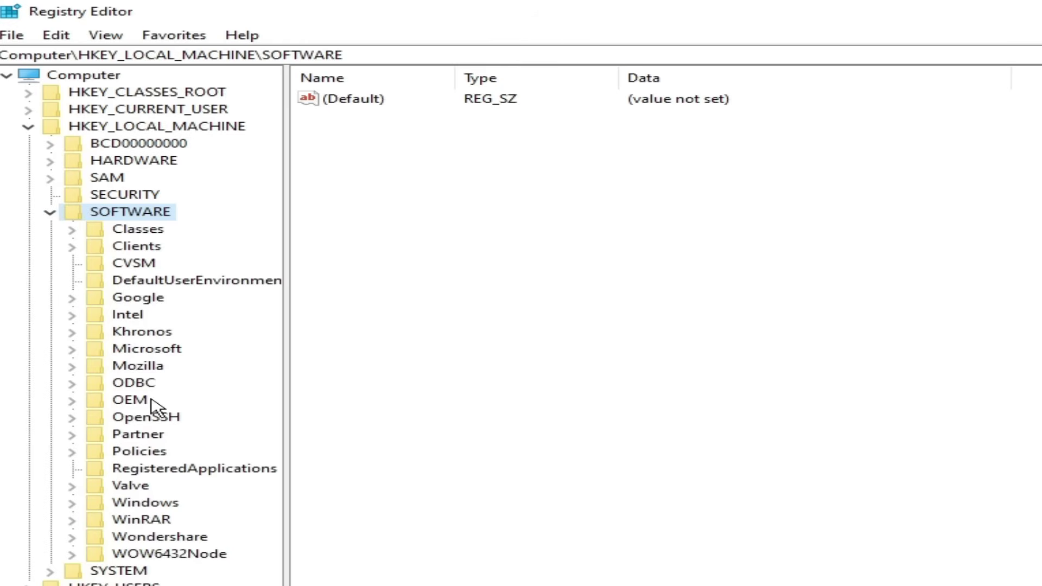
click(155, 556)
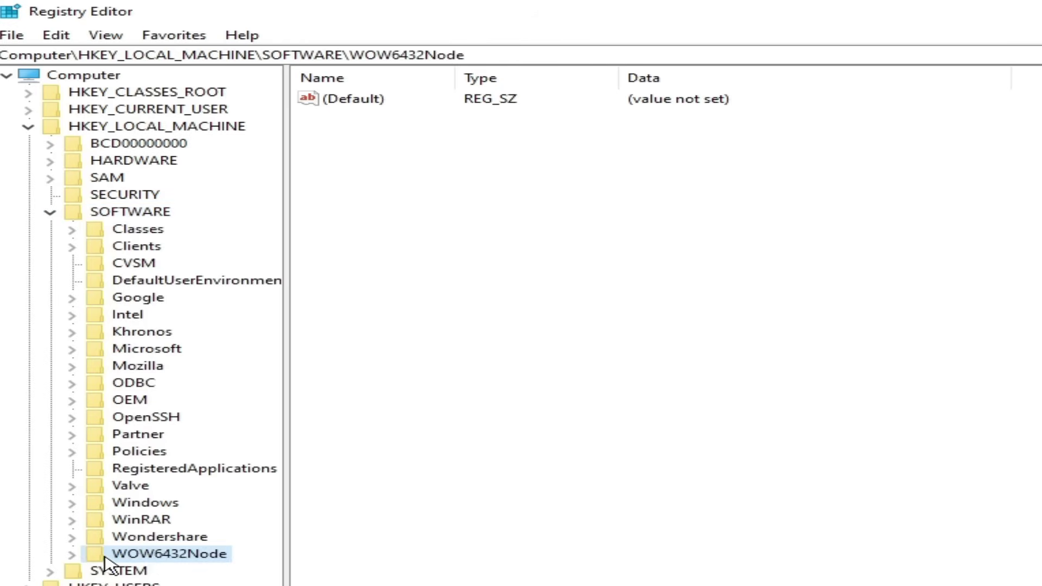
click(73, 555)
scroll(274, 439, down, 1)
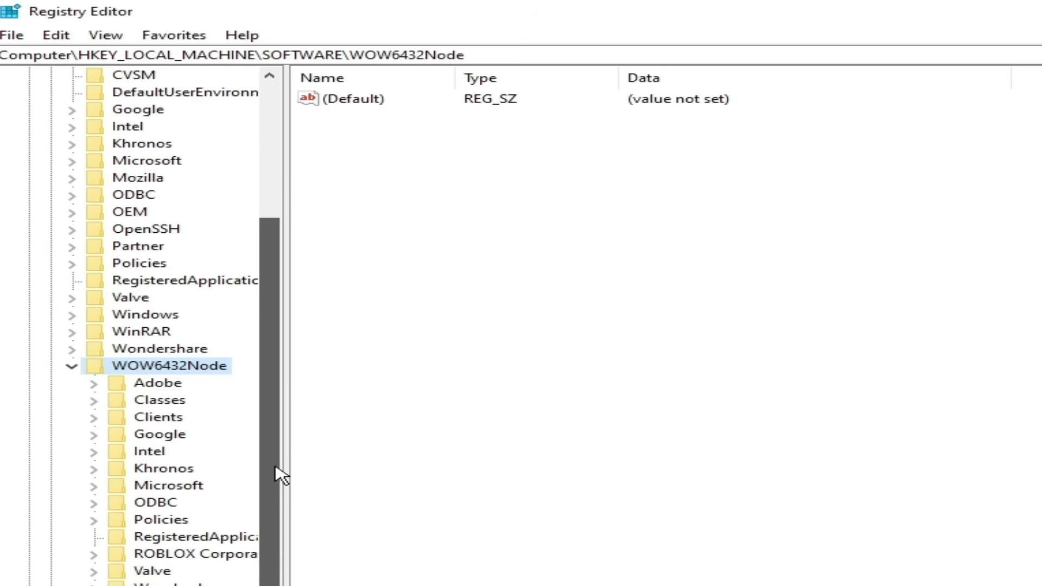
Delete the ROBLOX Corporation key there and confirm the deletion.
click(204, 559)
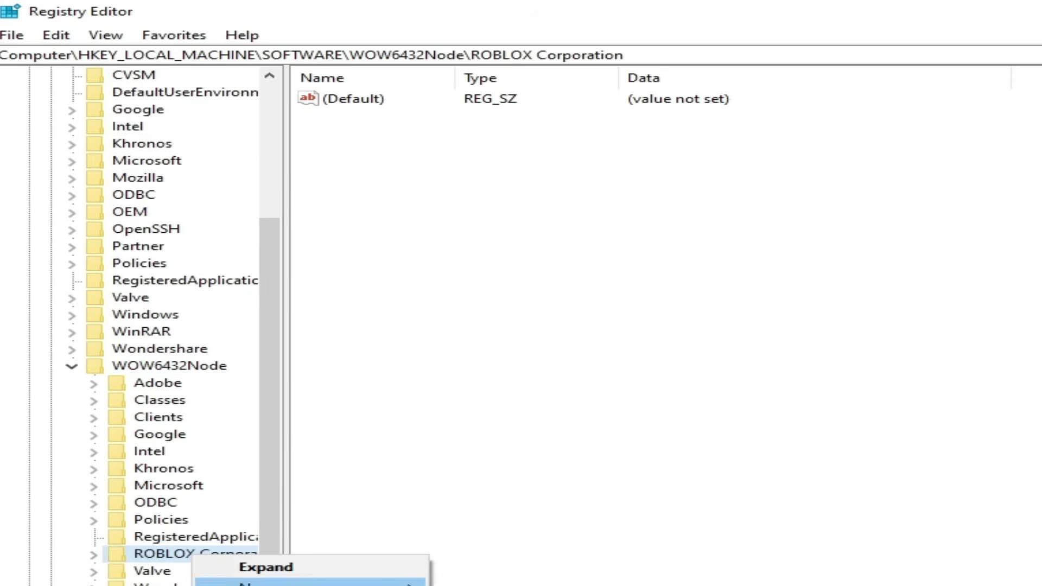
click(217, 551)
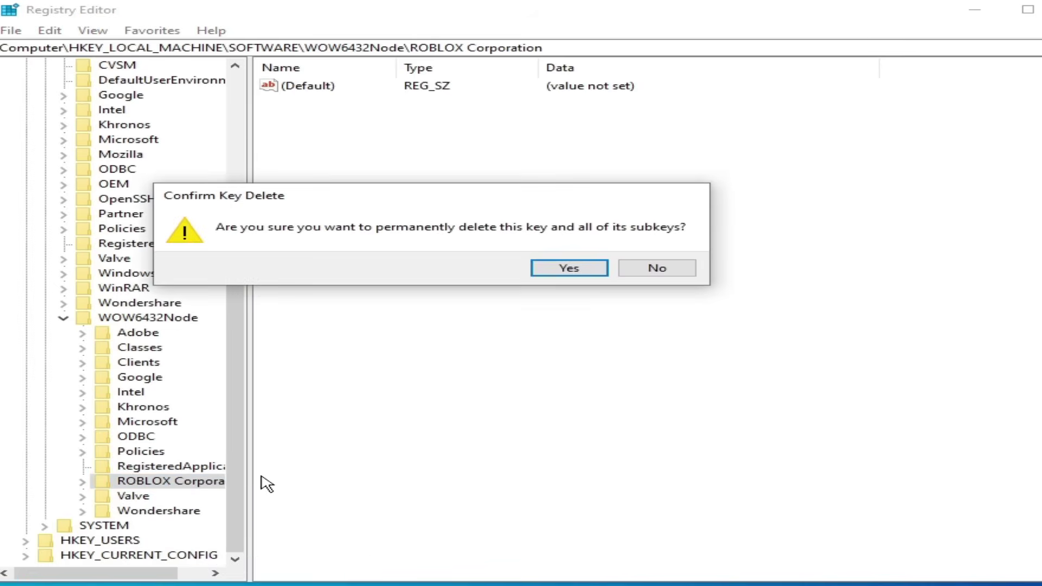
click(545, 274)
Collapse HKEY_LOCAL_MACHINE and expand HKEY_CURRENT_USER\SOFTWARE.
drag(240, 414, 203, 247)
click(45, 183)
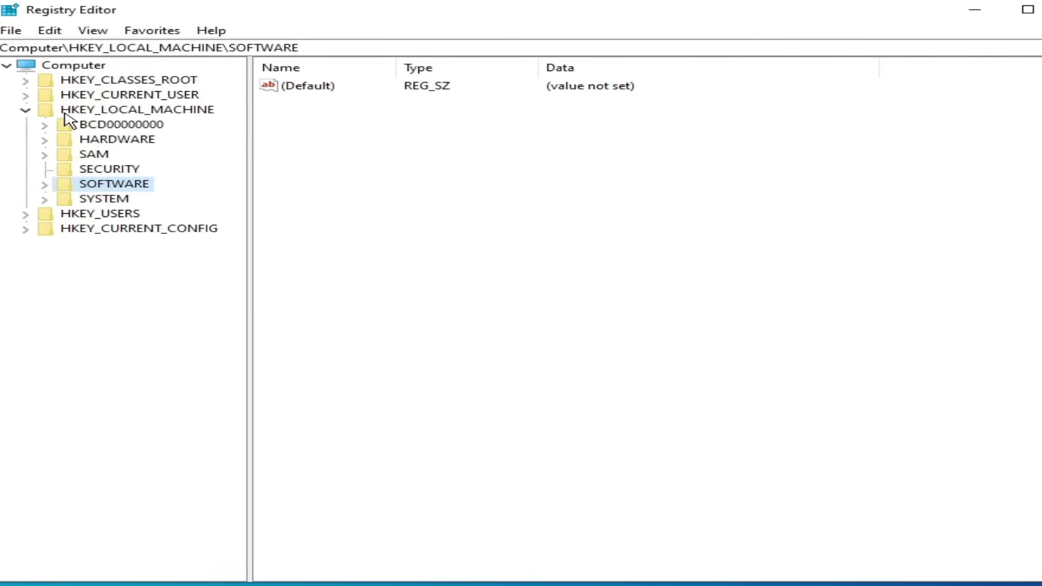
click(25, 111)
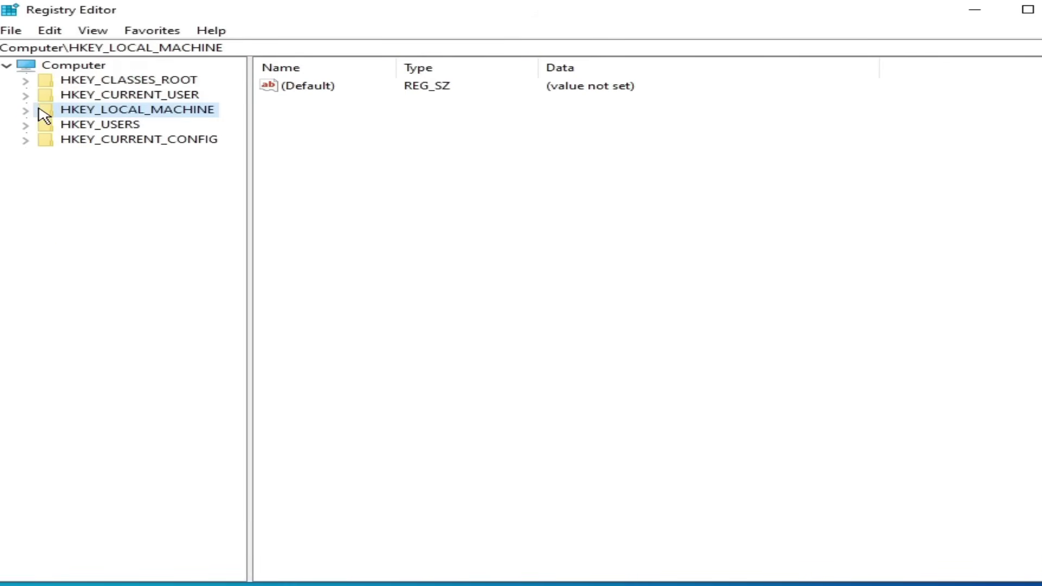
click(84, 95)
click(25, 96)
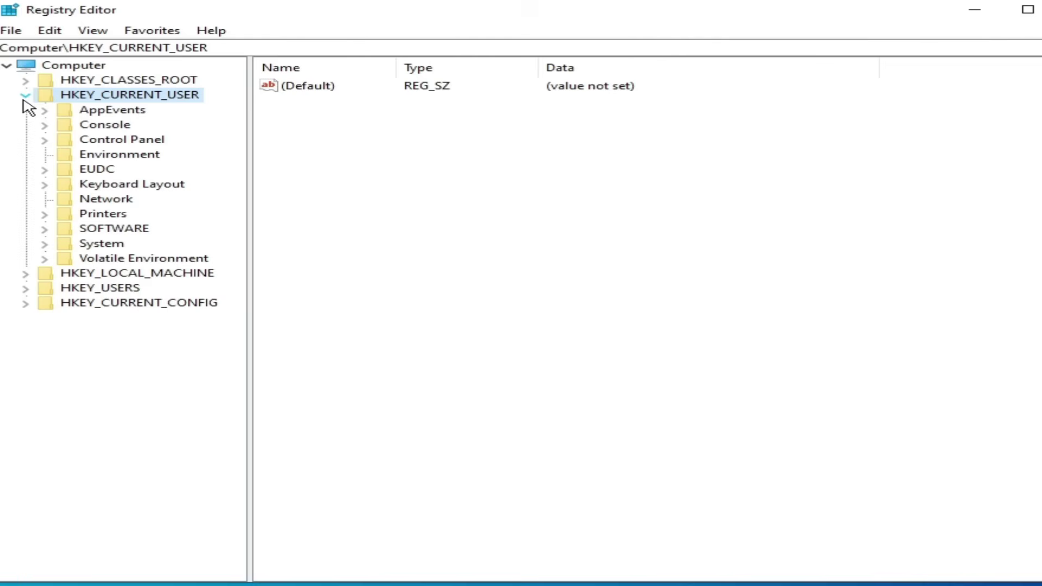
click(94, 232)
click(45, 230)
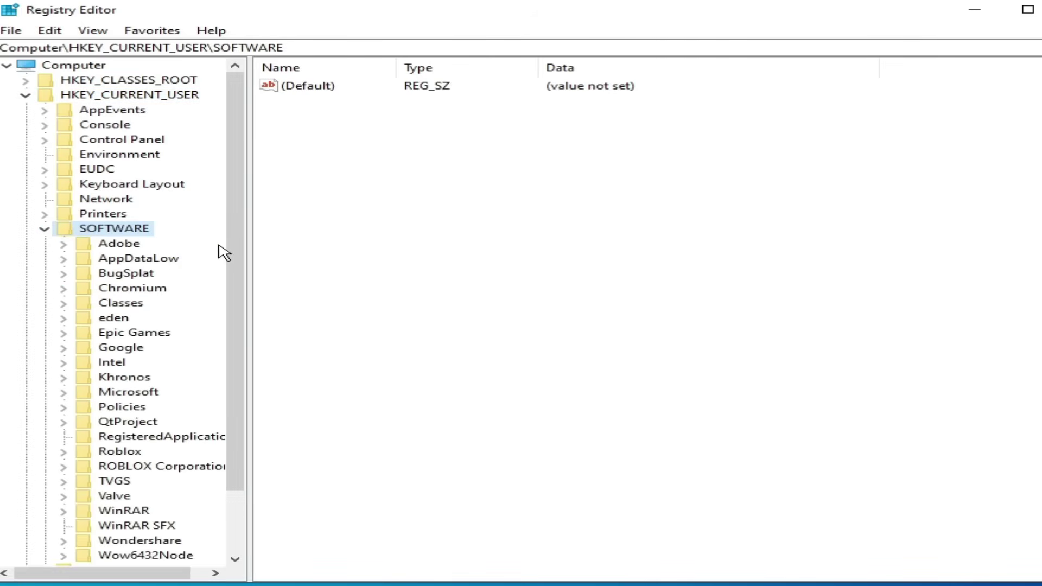
drag(235, 226, 235, 284)
Delete the Roblox and ROBLOX Corporation keys, check Wow6432Node, then collapse SOFTWARE.
click(134, 392)
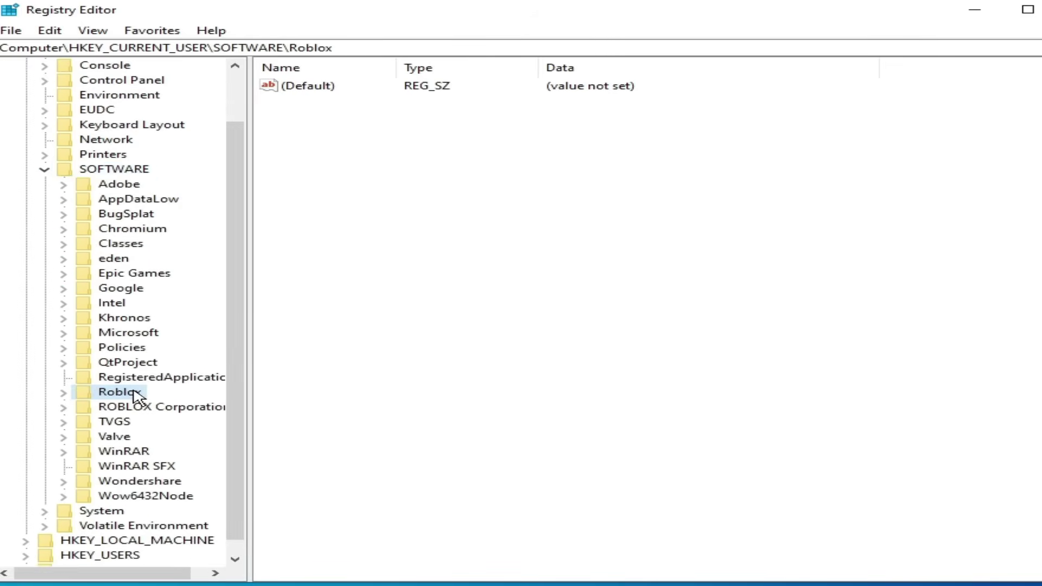
right_click(116, 391)
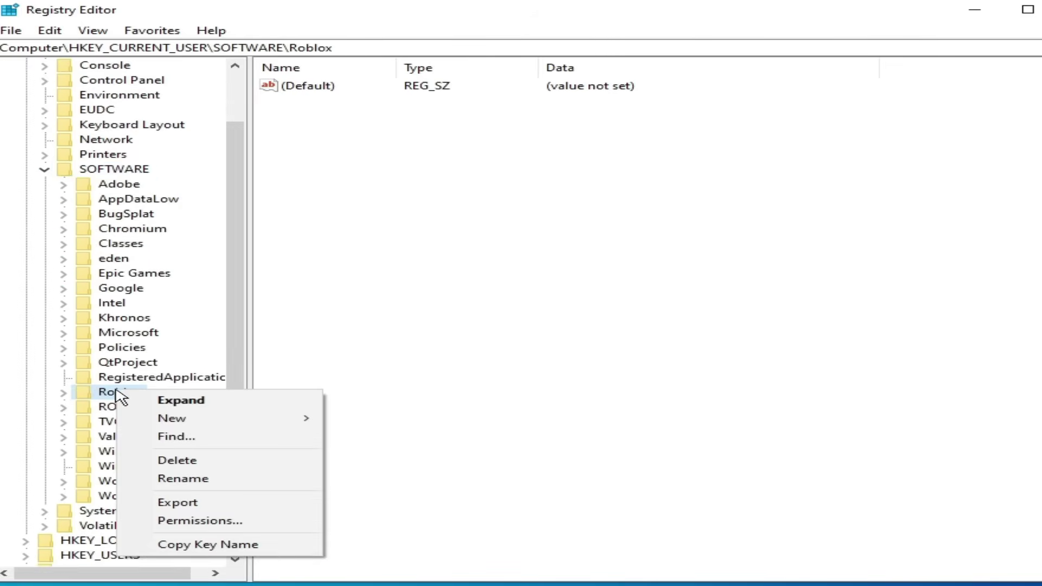
click(177, 460)
click(569, 266)
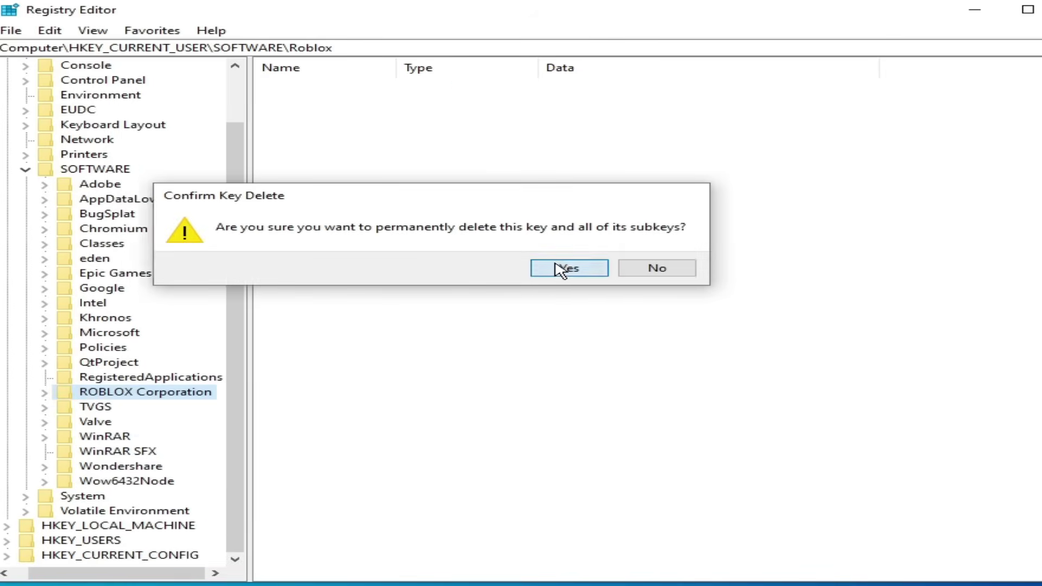
right_click(138, 394)
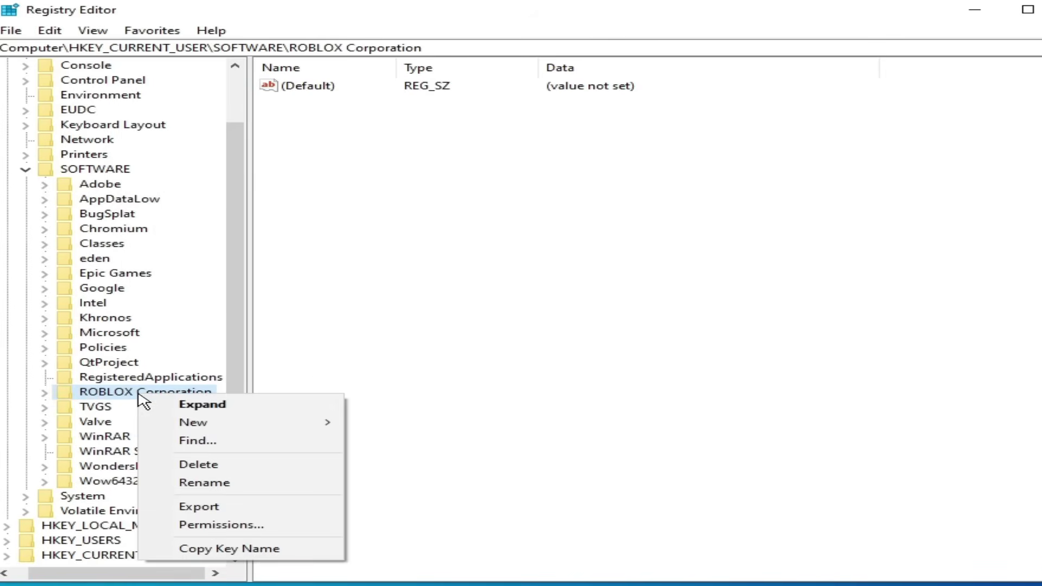
click(195, 463)
click(568, 268)
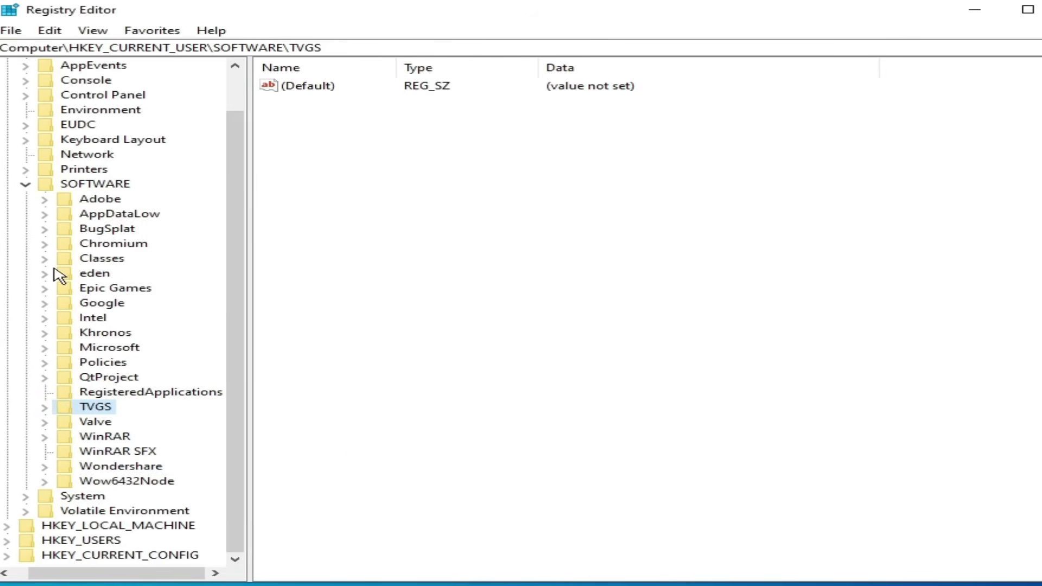
click(45, 482)
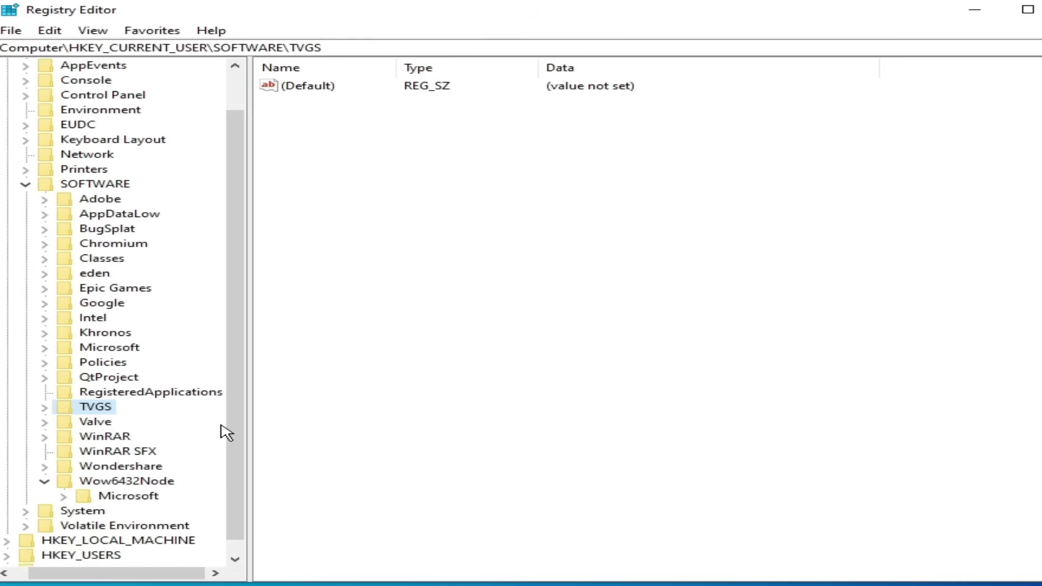
click(25, 184)
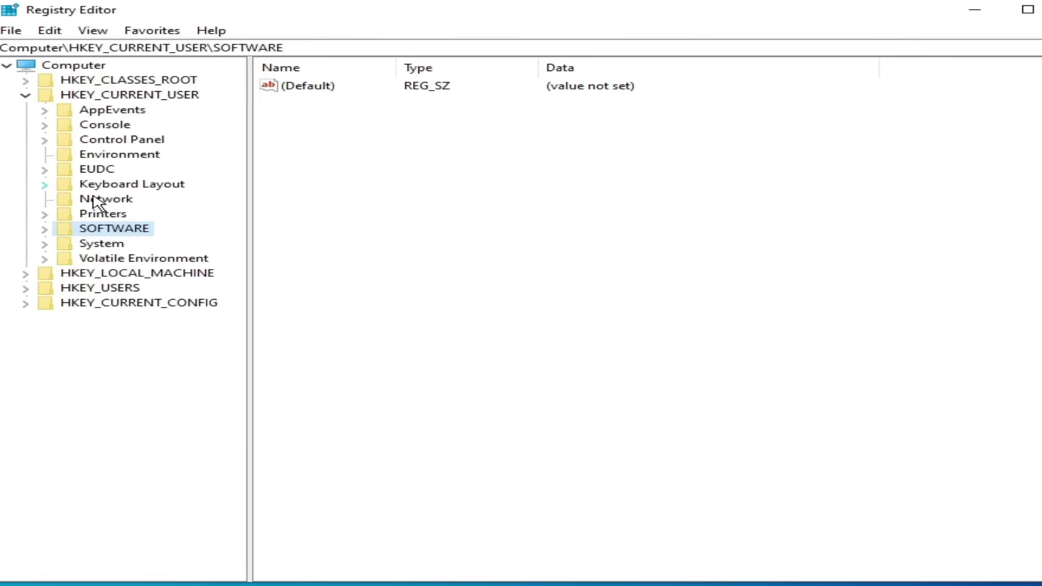
Expand HKEY_CLASSES_ROOT and delete the roblox-studio key.
click(26, 95)
click(138, 81)
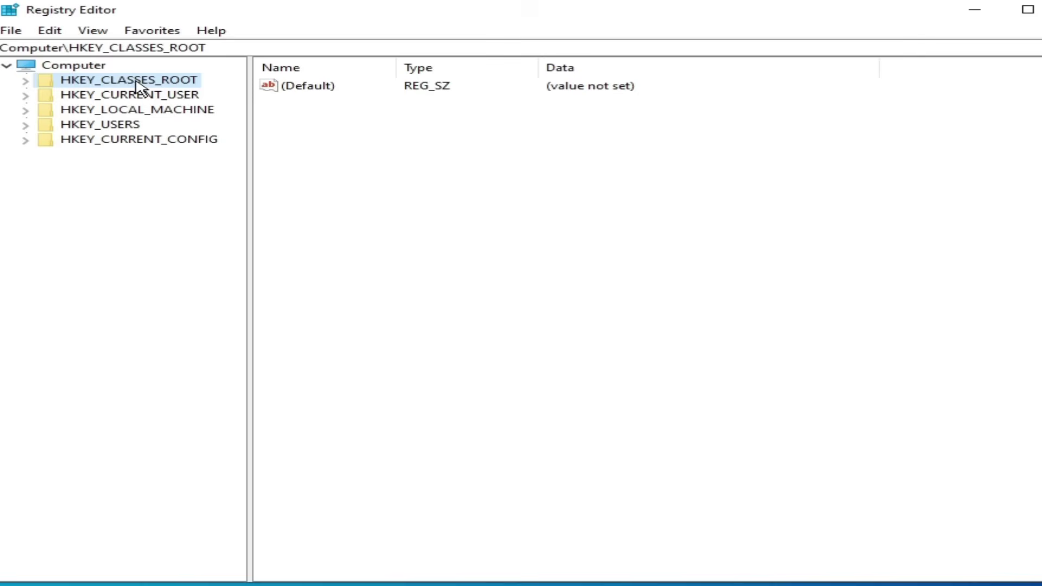
click(25, 82)
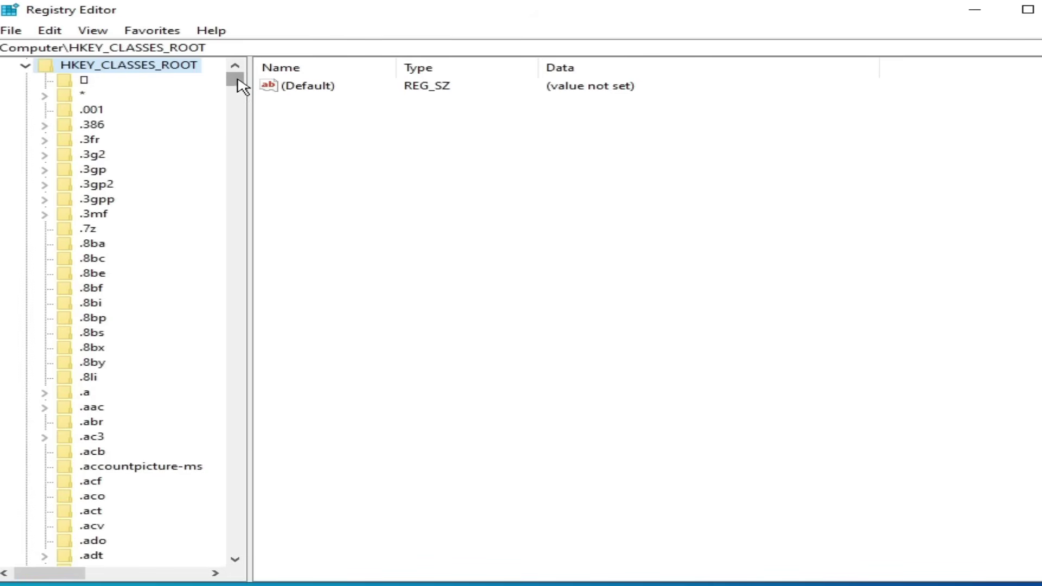
drag(242, 86, 235, 407)
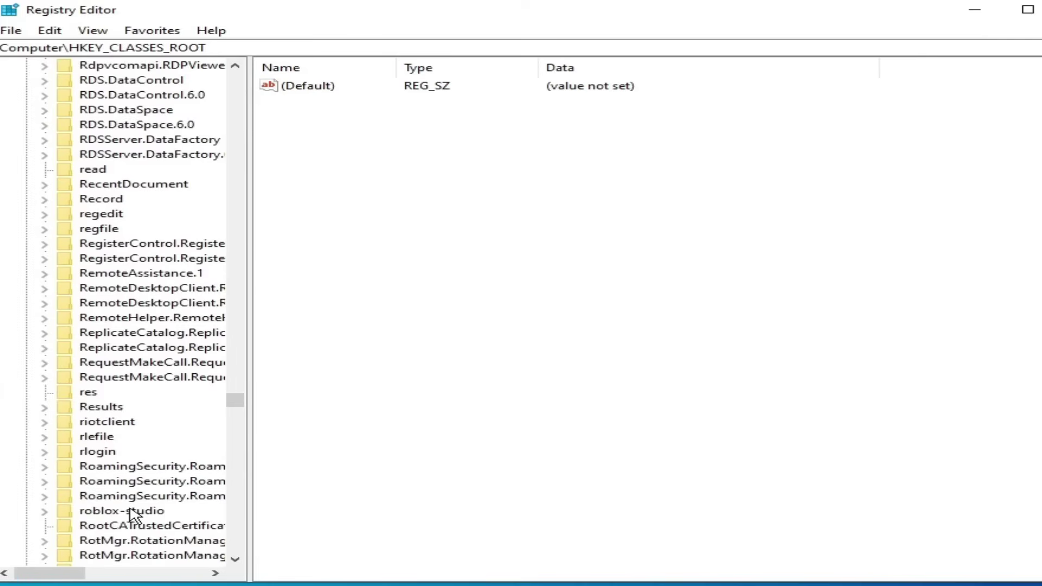
click(130, 513)
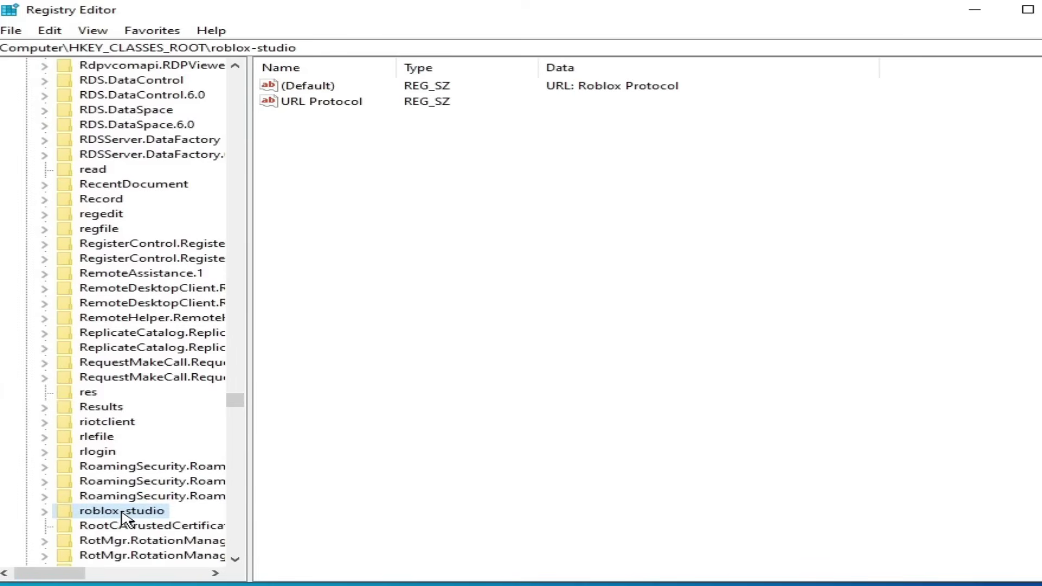
right_click(122, 514)
click(184, 418)
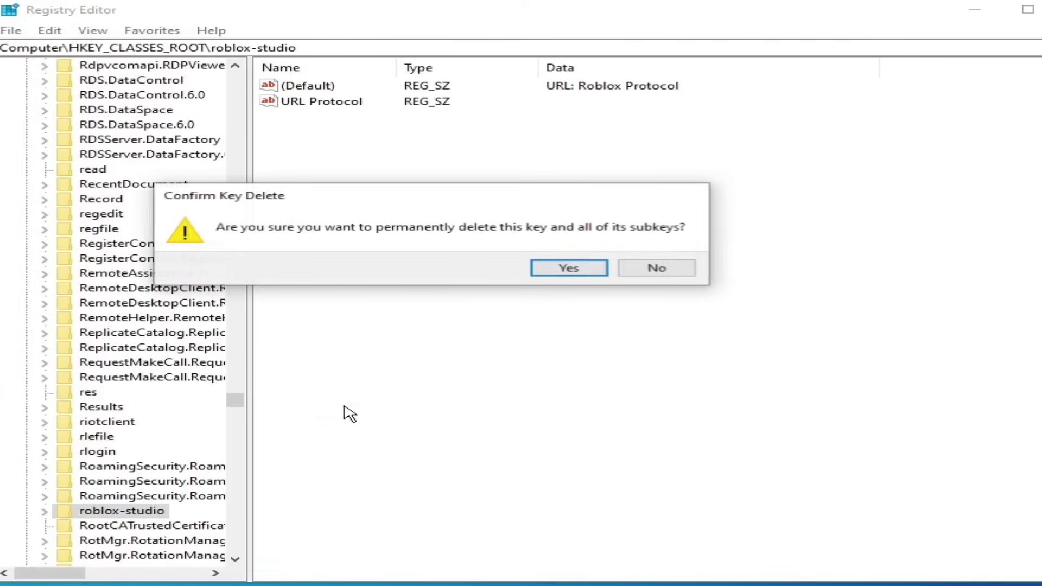
click(545, 271)
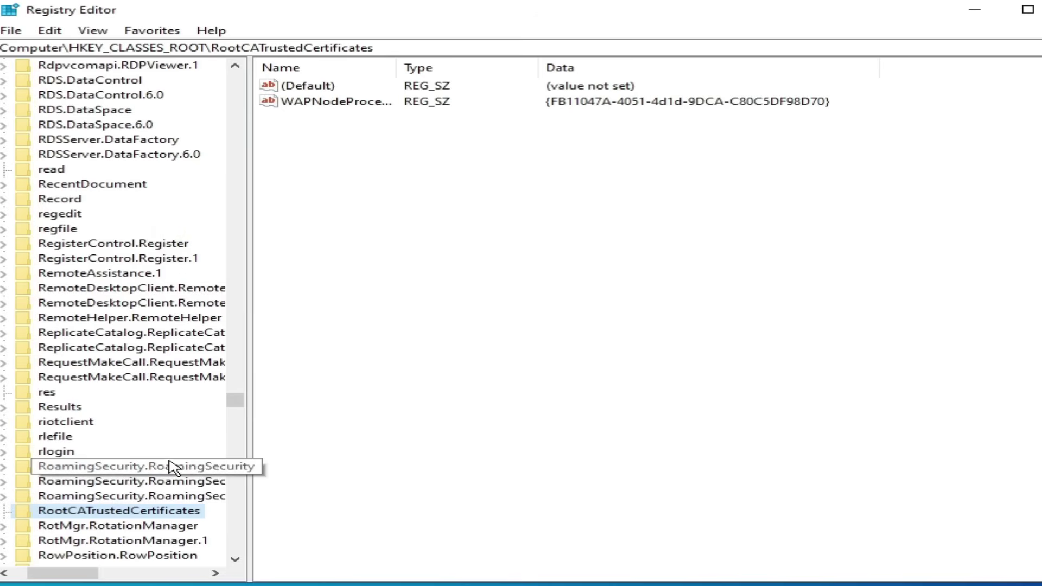
Close Registry Editor to return to the desktop.
click(235, 559)
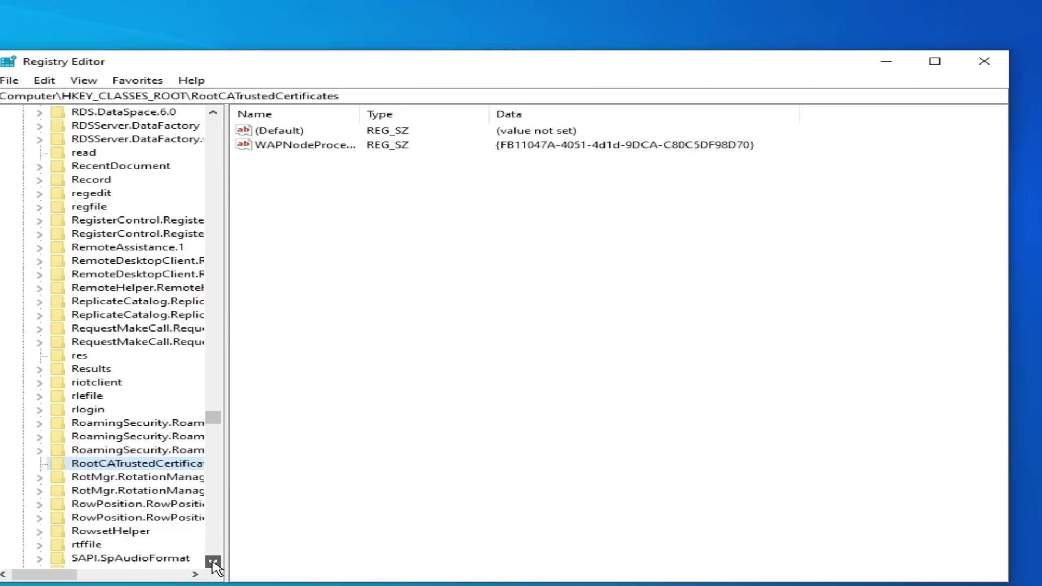
click(213, 562)
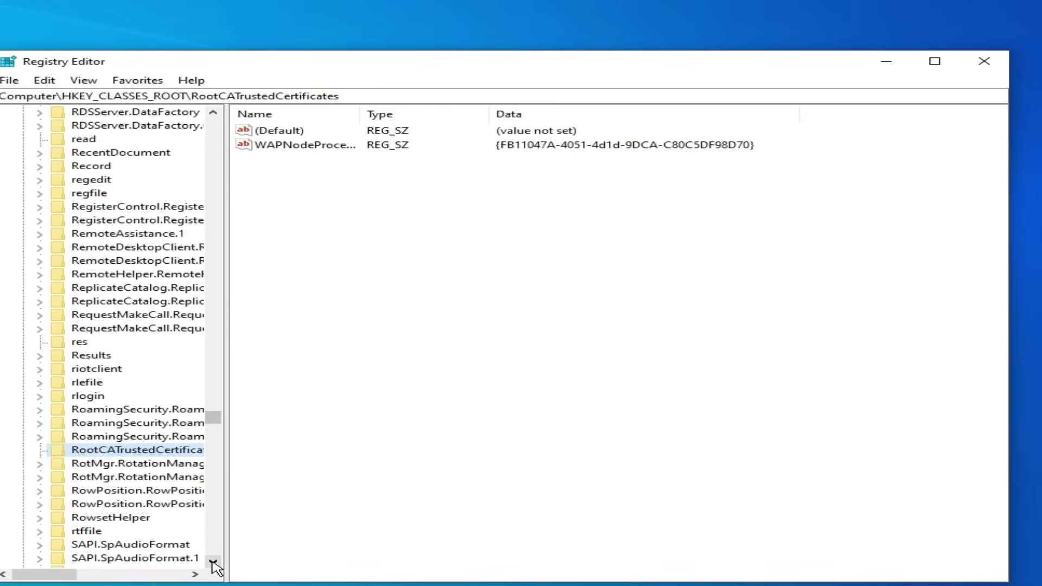
click(985, 62)
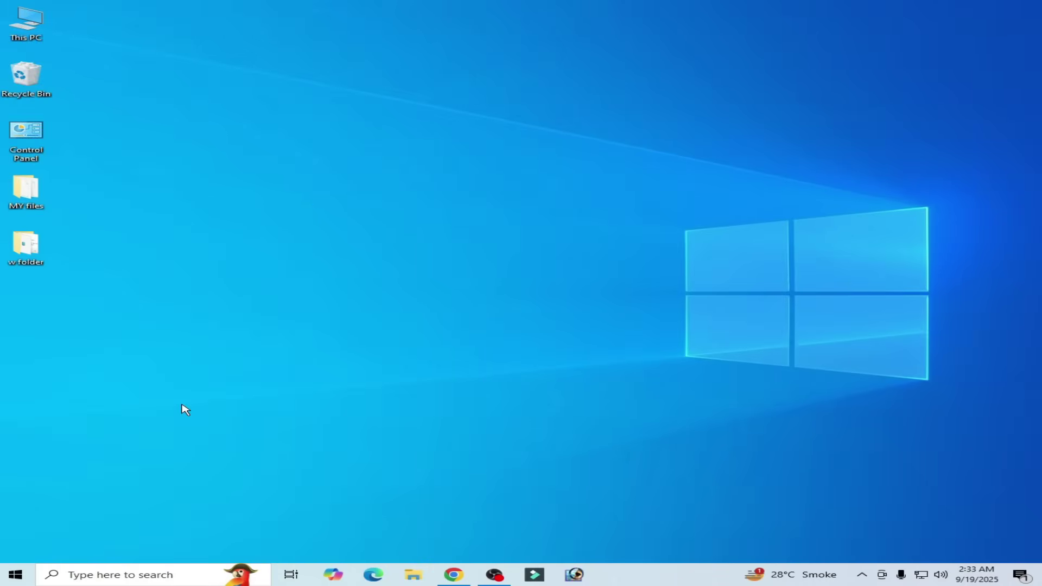
Delete the Roblox folder in C:\Program Files (x86), then open C:\Program Files.
double_click(55, 39)
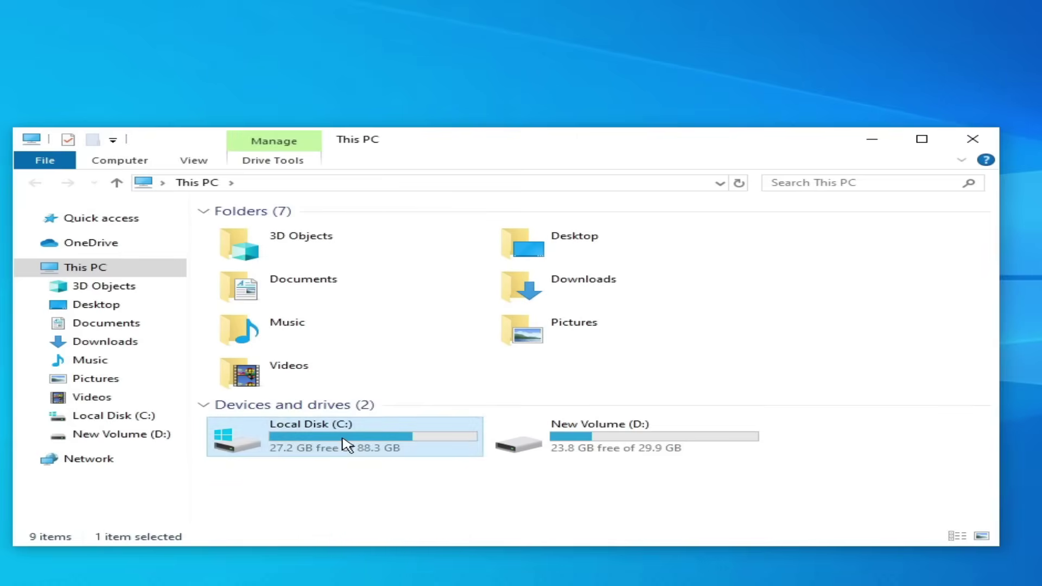
double_click(338, 418)
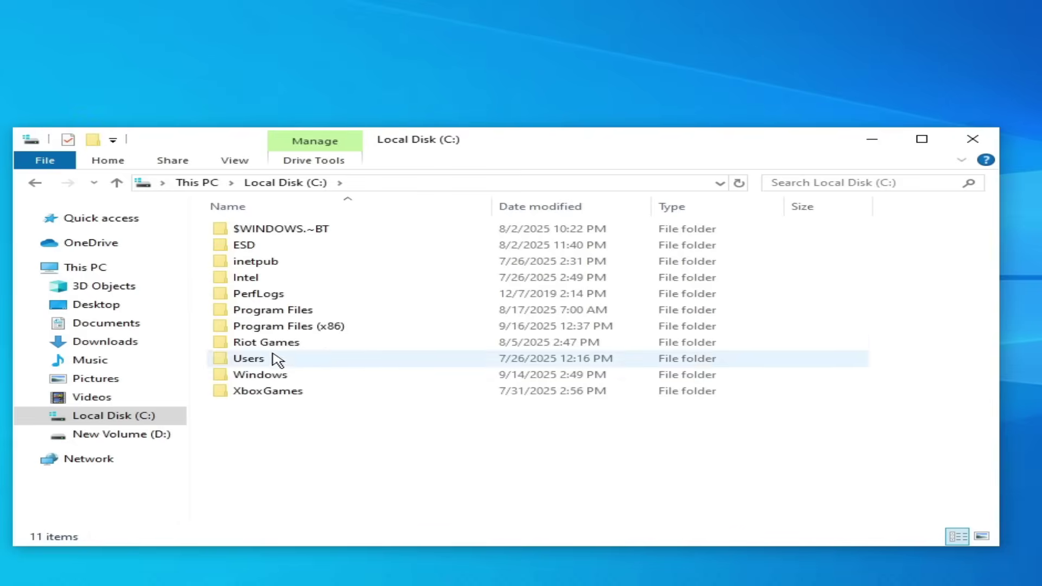
double_click(283, 325)
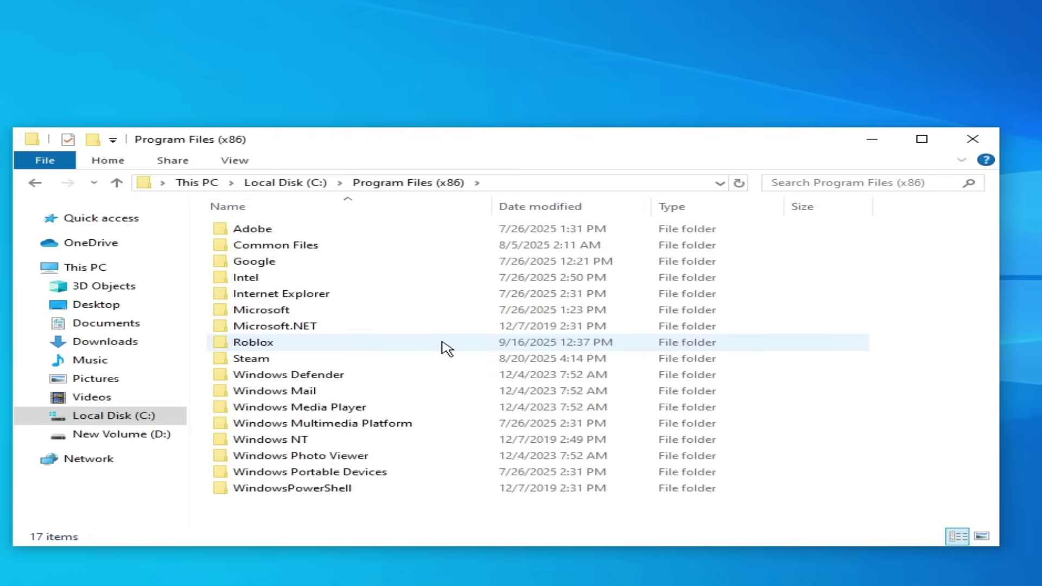
right_click(245, 344)
click(300, 291)
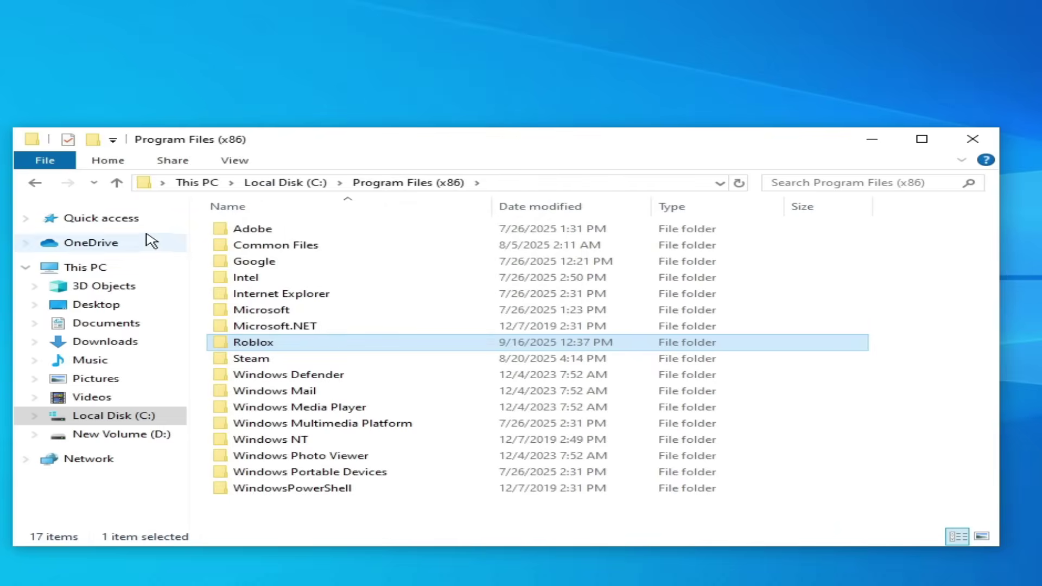
click(34, 183)
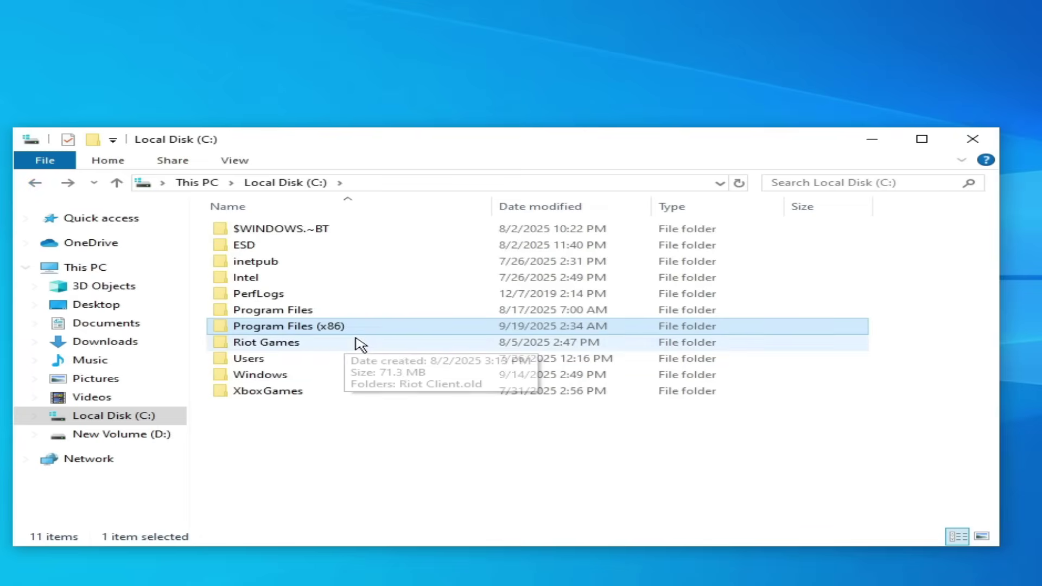
double_click(254, 306)
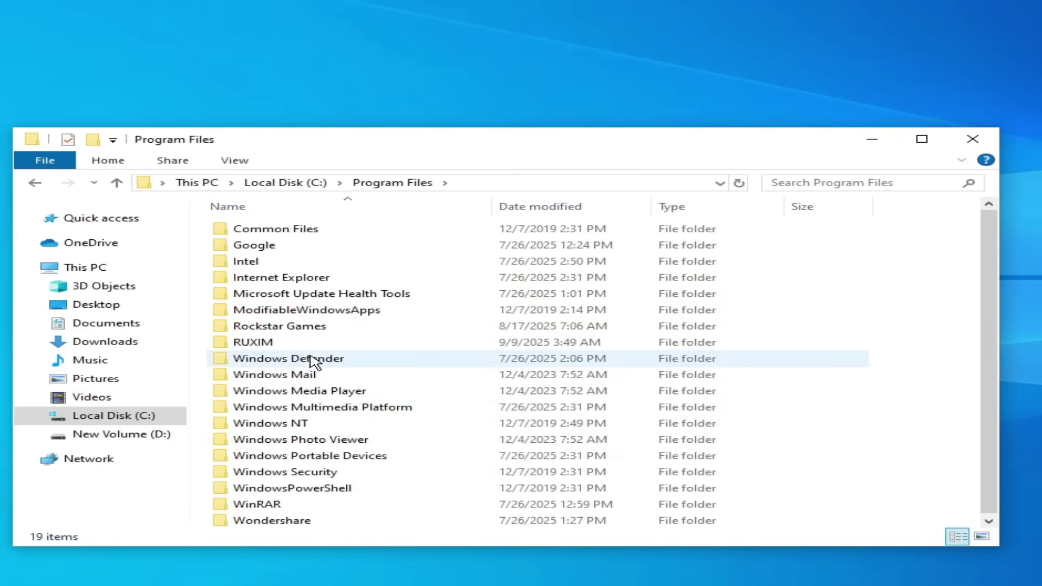
Close Explorer and open %localappdata% through the Run dialog.
click(972, 139)
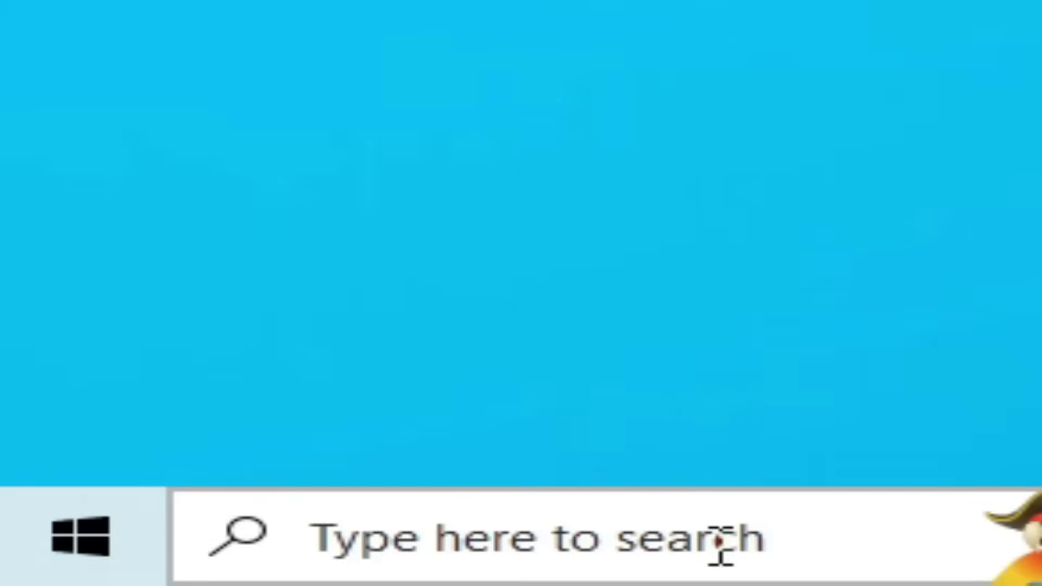
click(686, 551)
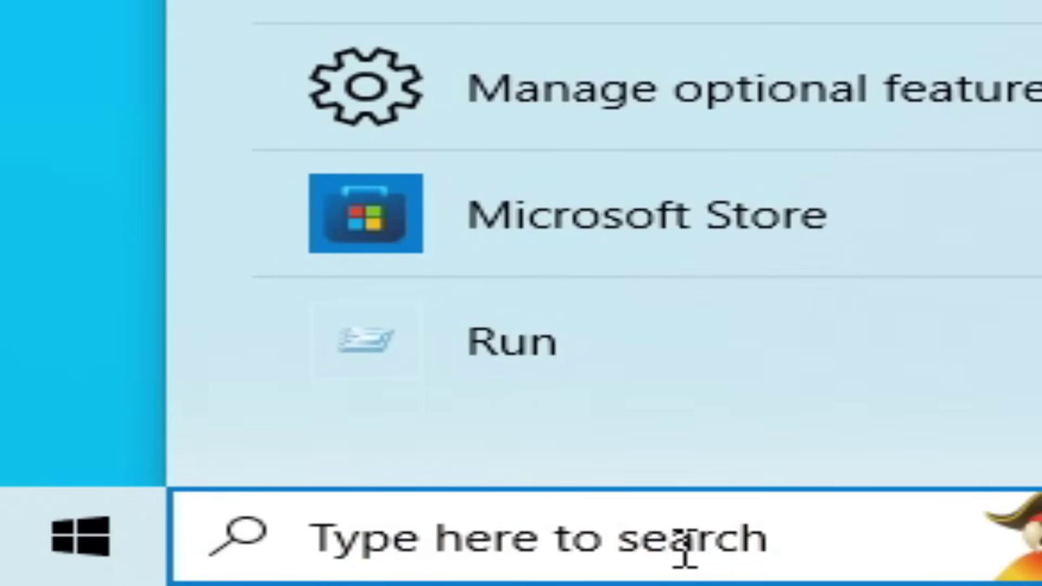
text(run)
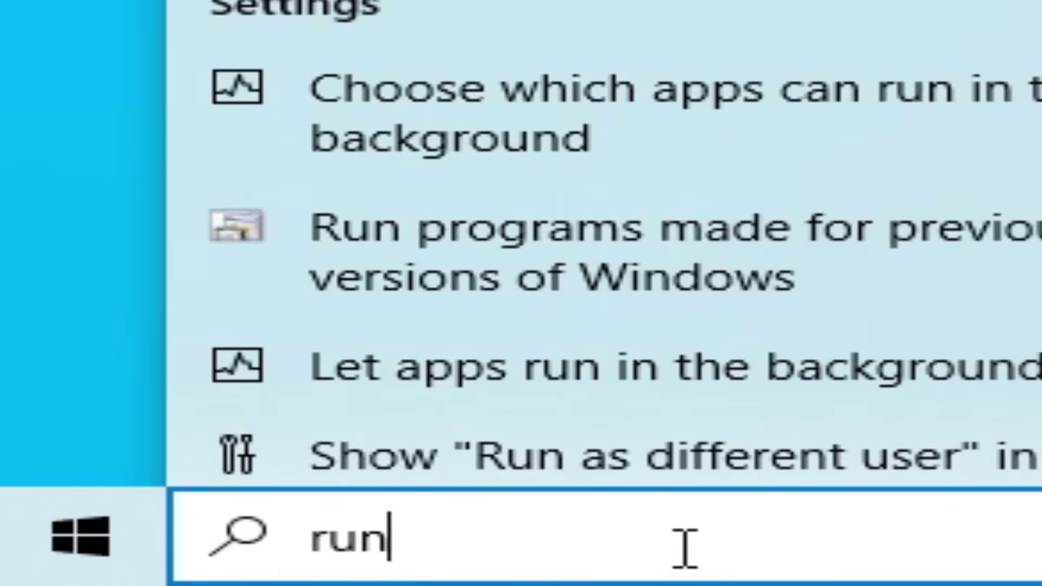
key(Return)
click(740, 211)
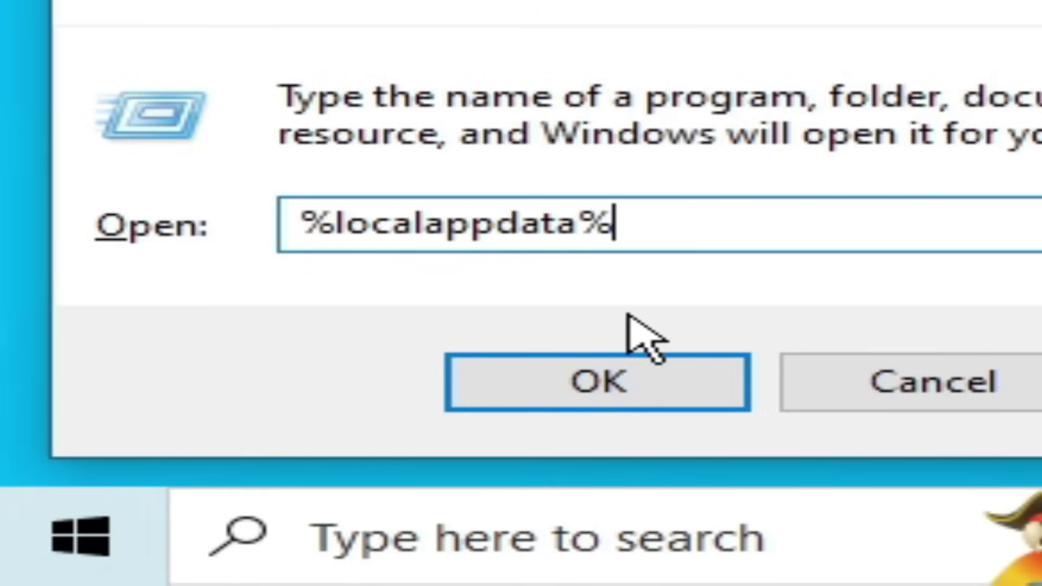
click(638, 385)
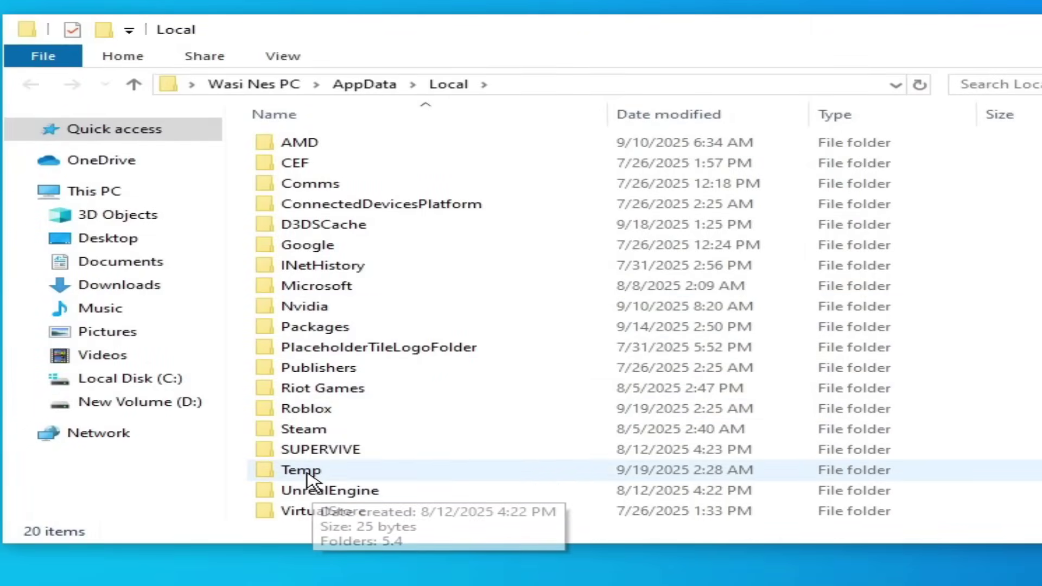
Delete the Roblox folder from AppData\Local.
click(314, 414)
right_click(315, 415)
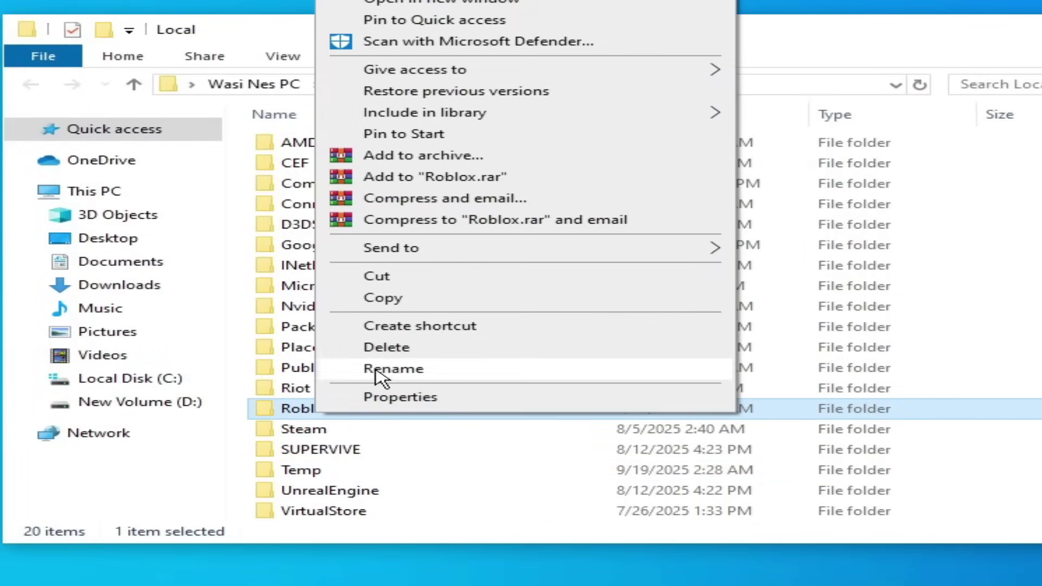
click(399, 349)
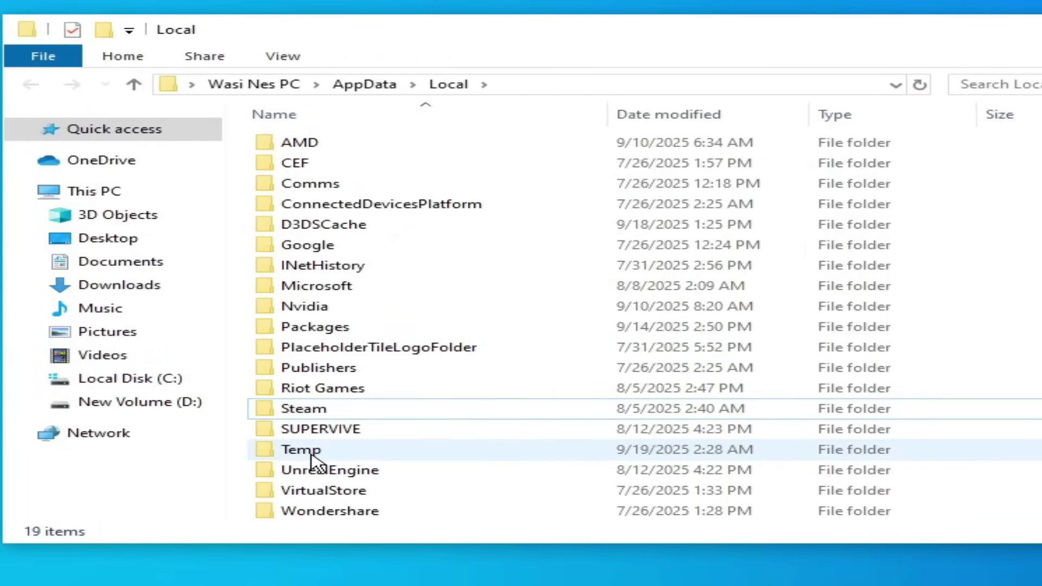
In Temp, delete the Roblox folder and all other items, skipping every in-use file.
double_click(315, 451)
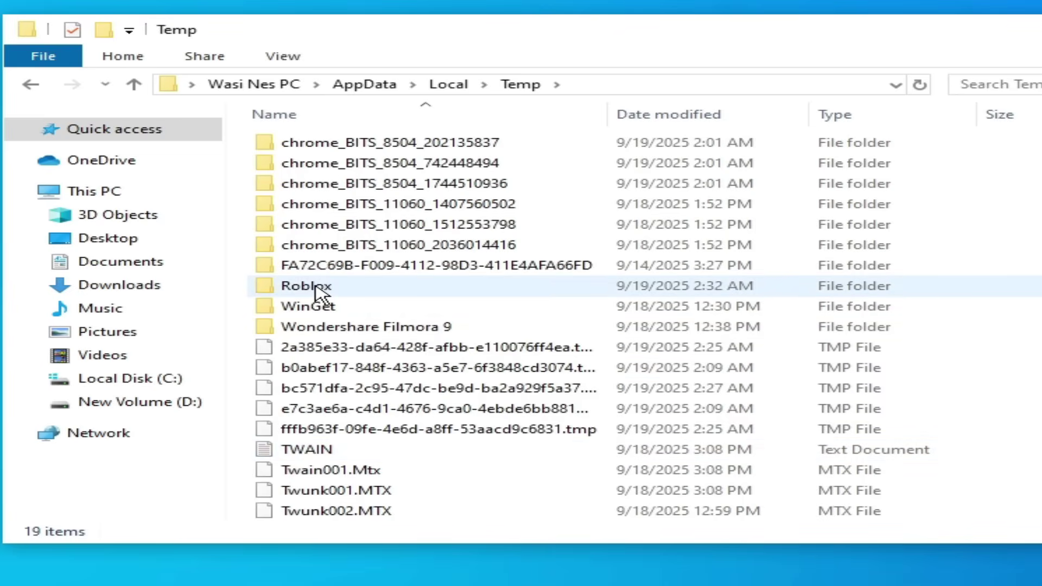
right_click(317, 287)
click(379, 224)
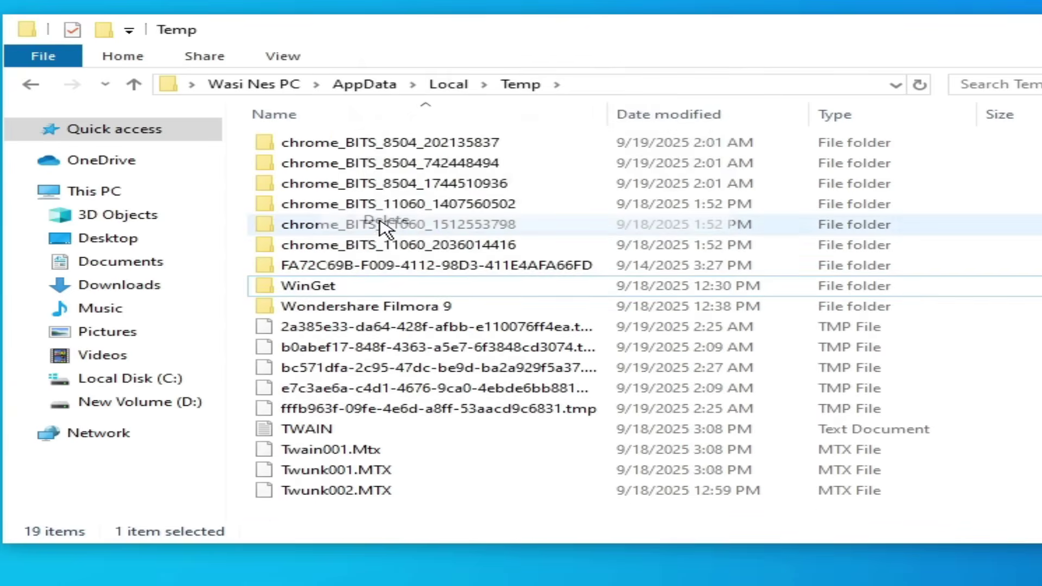
drag(242, 143, 344, 495)
right_click(345, 495)
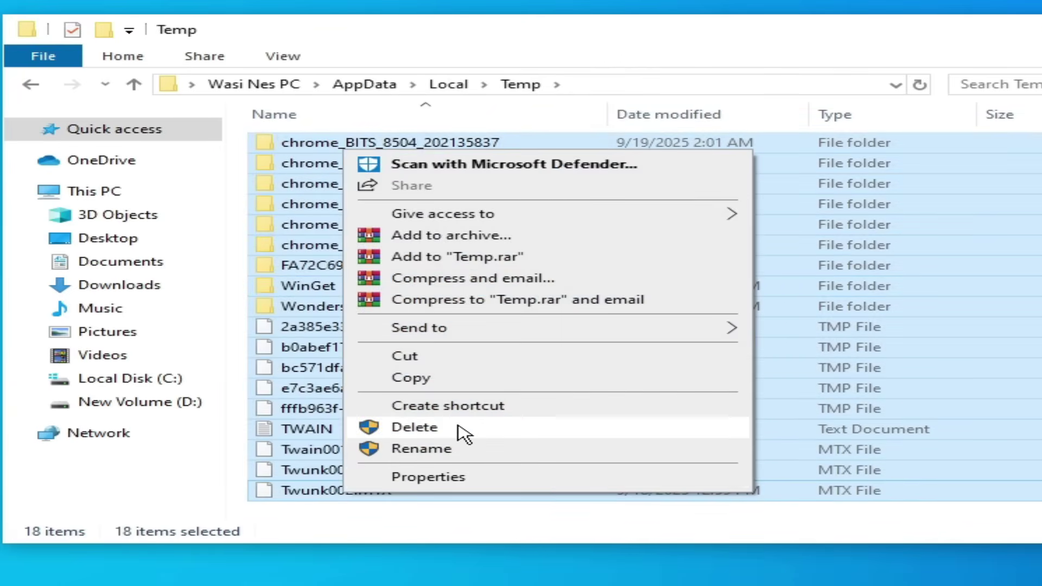
click(461, 429)
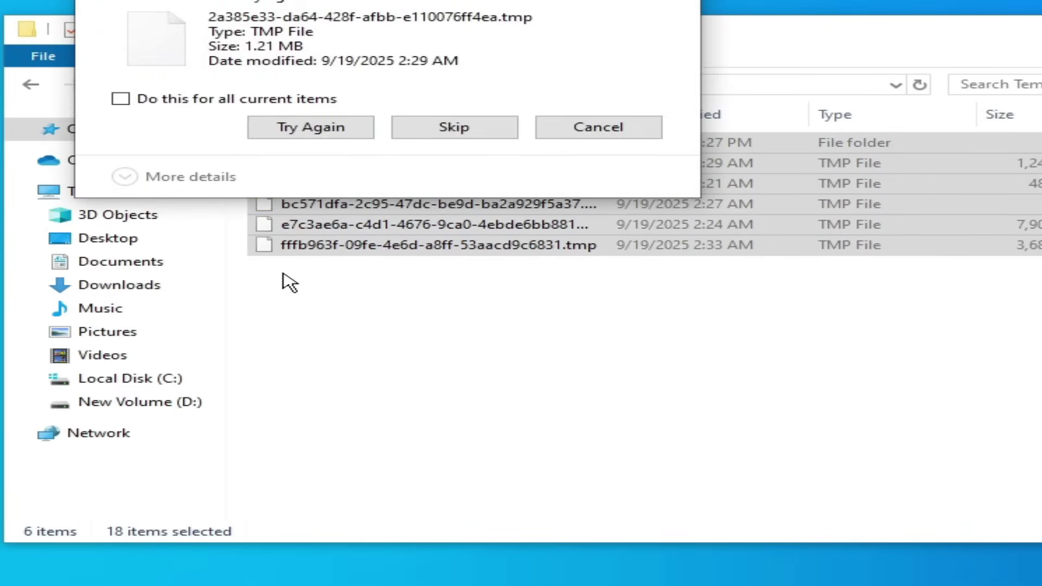
click(126, 101)
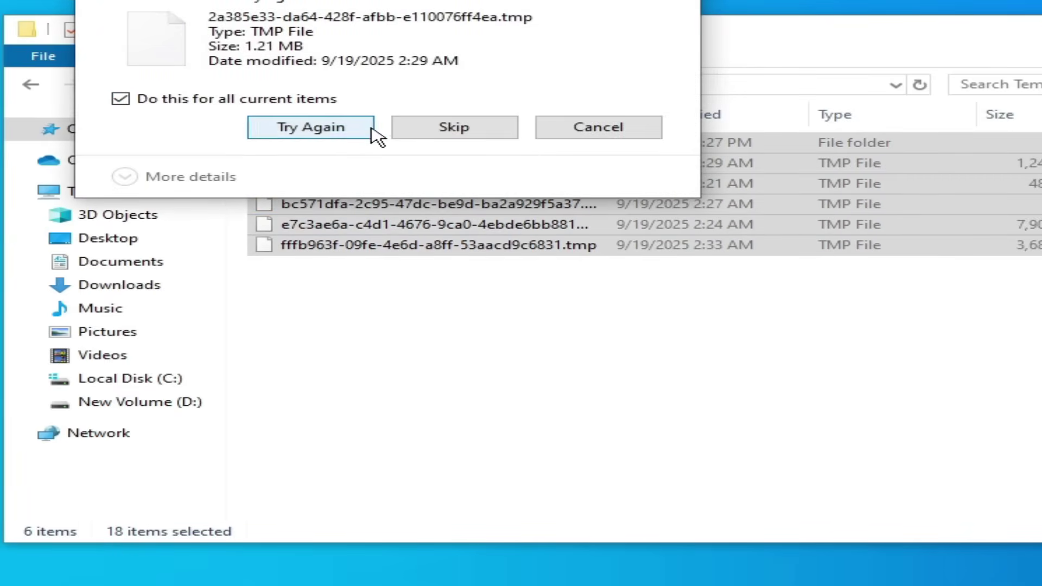
click(455, 128)
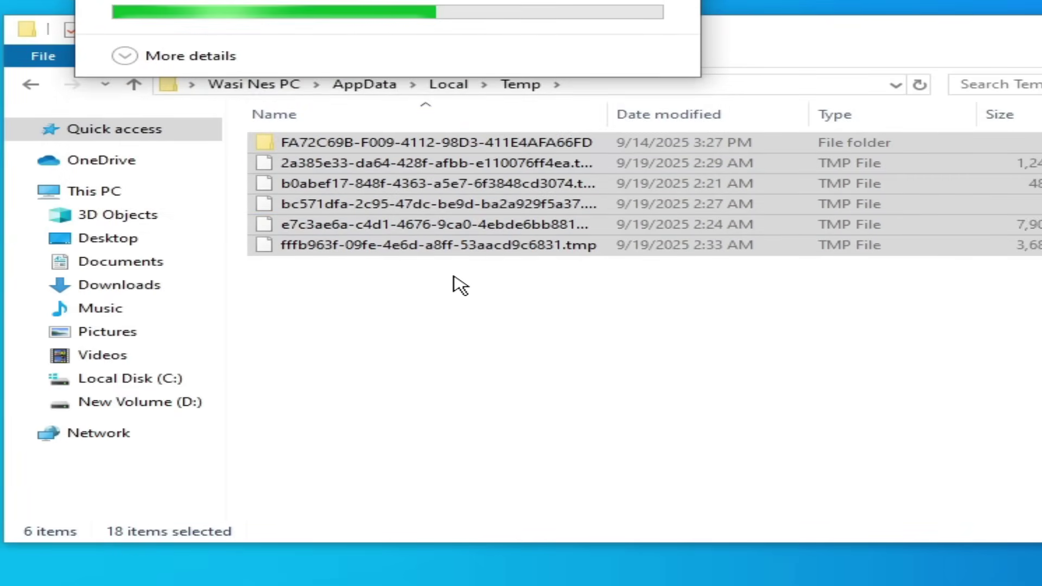
Navigate back up through AppData into the Roaming folder.
click(33, 85)
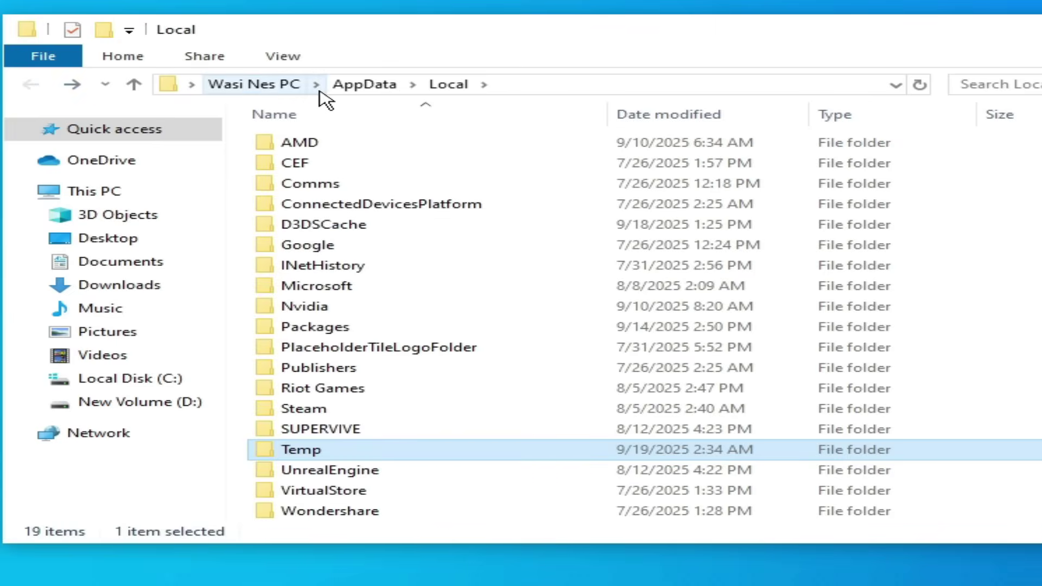
click(350, 89)
double_click(321, 185)
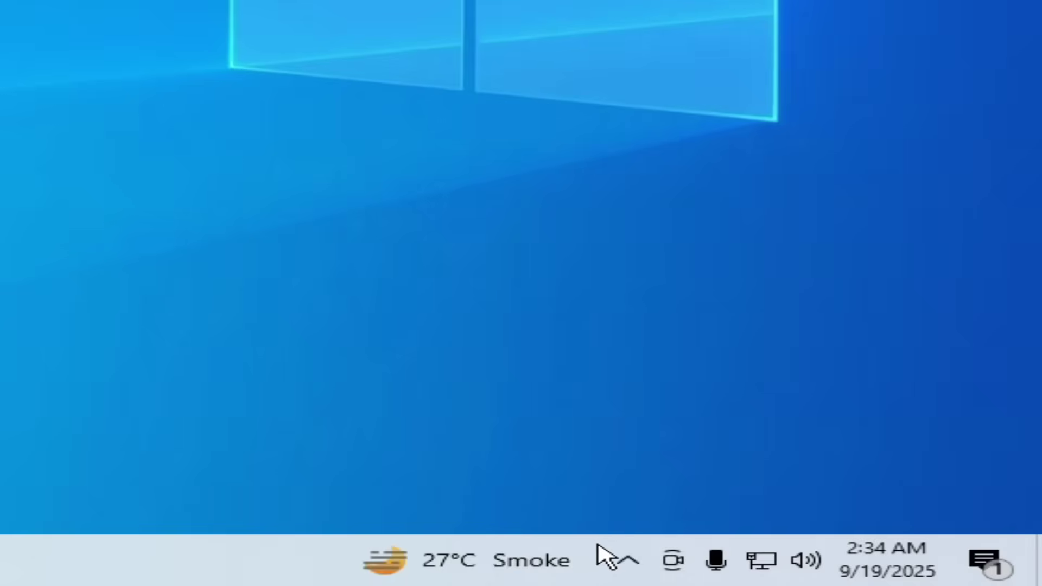
Confirm Memory integrity is Off under Device security > Core isolation, then show Start's power options.
click(624, 559)
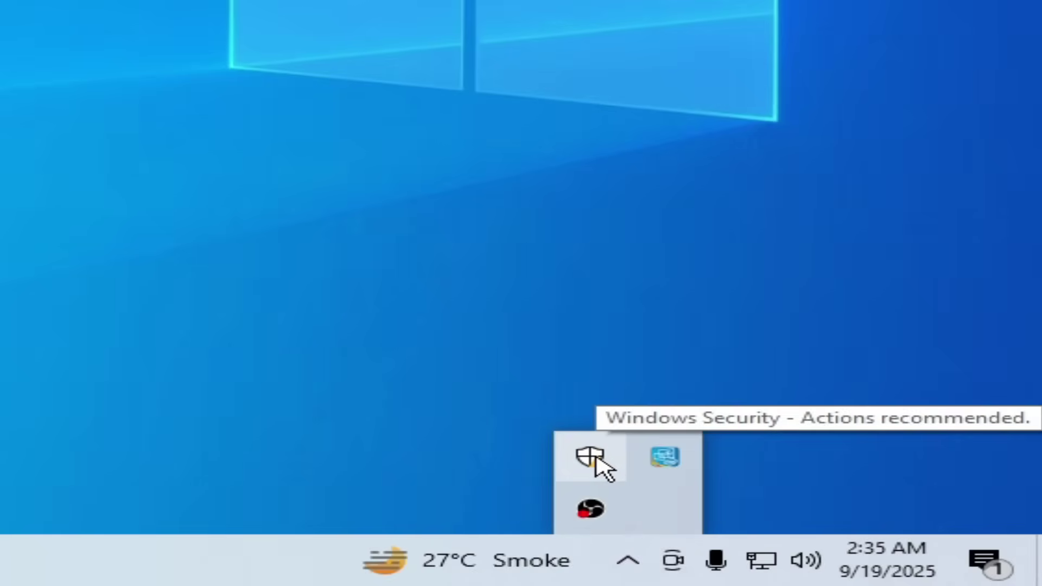
click(593, 459)
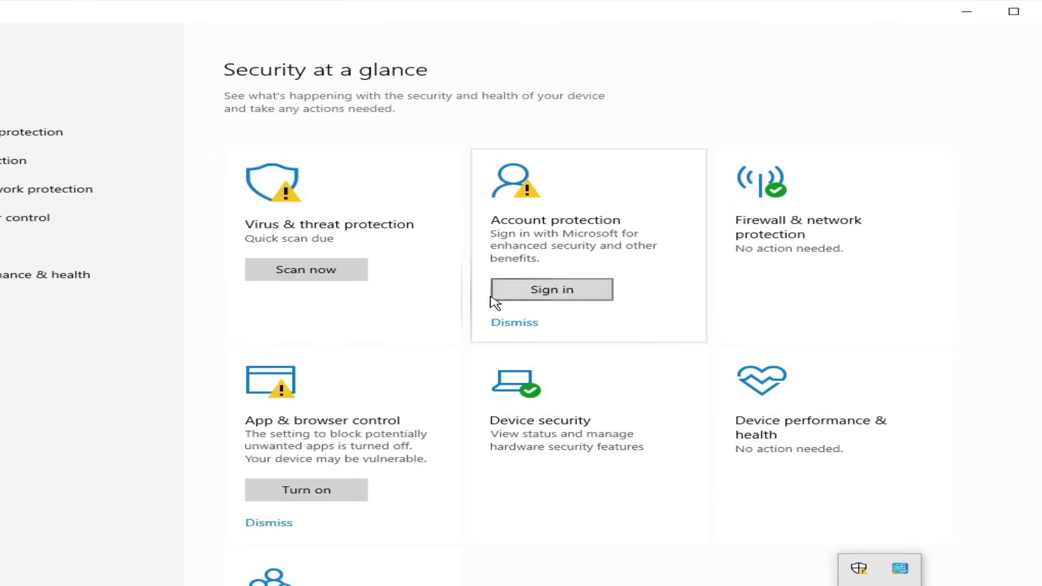
click(568, 440)
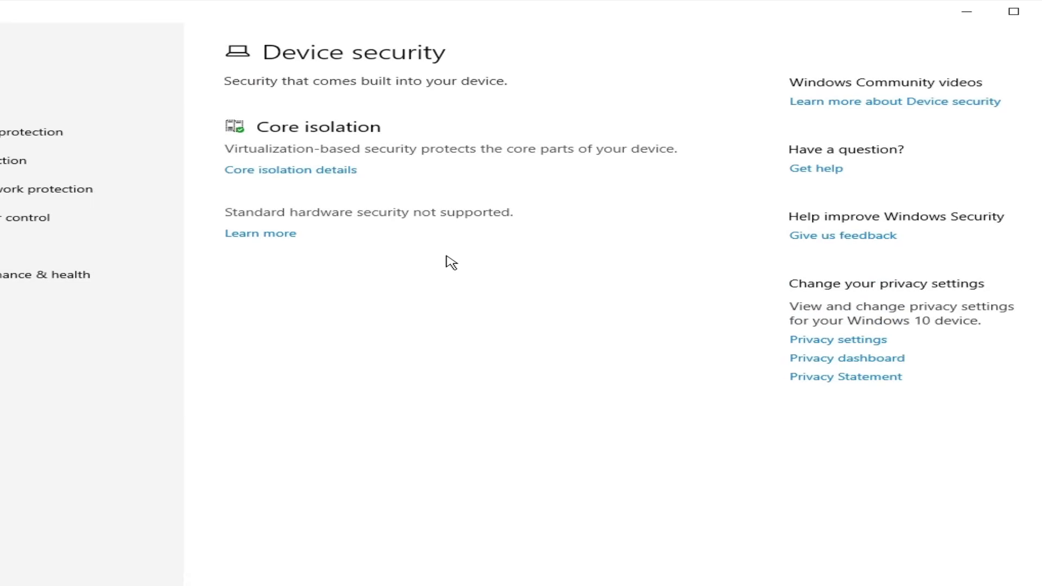
click(299, 172)
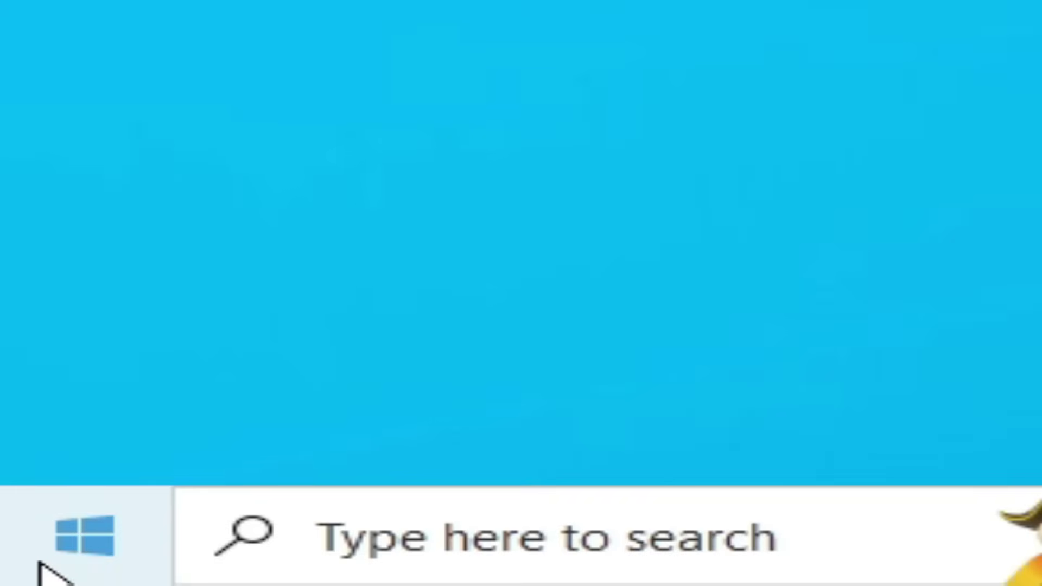
click(40, 564)
click(88, 456)
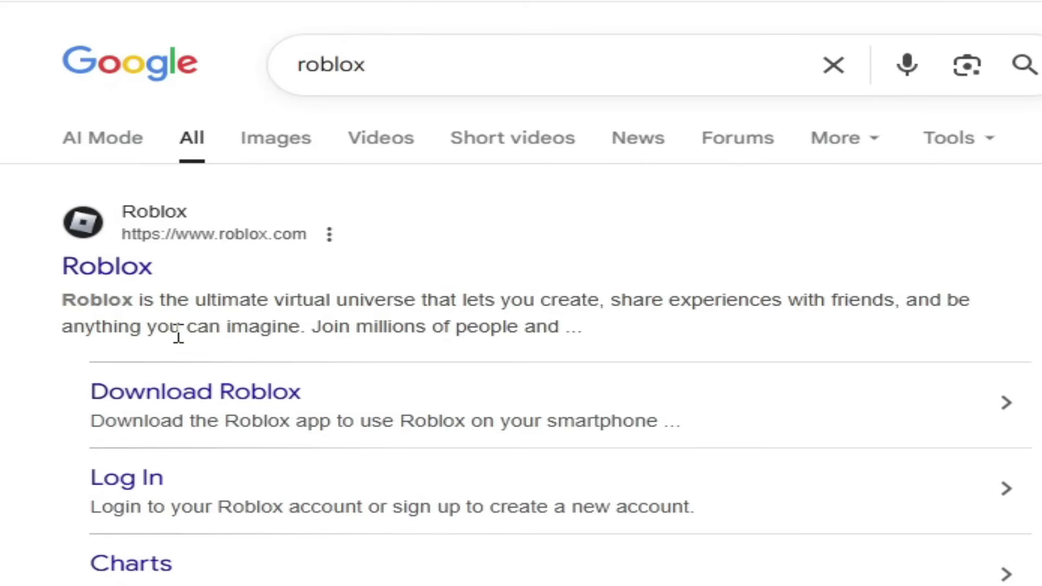
Download RobloxPlayerInstaller from roblox.com and drag it to the desktop centre.
click(226, 400)
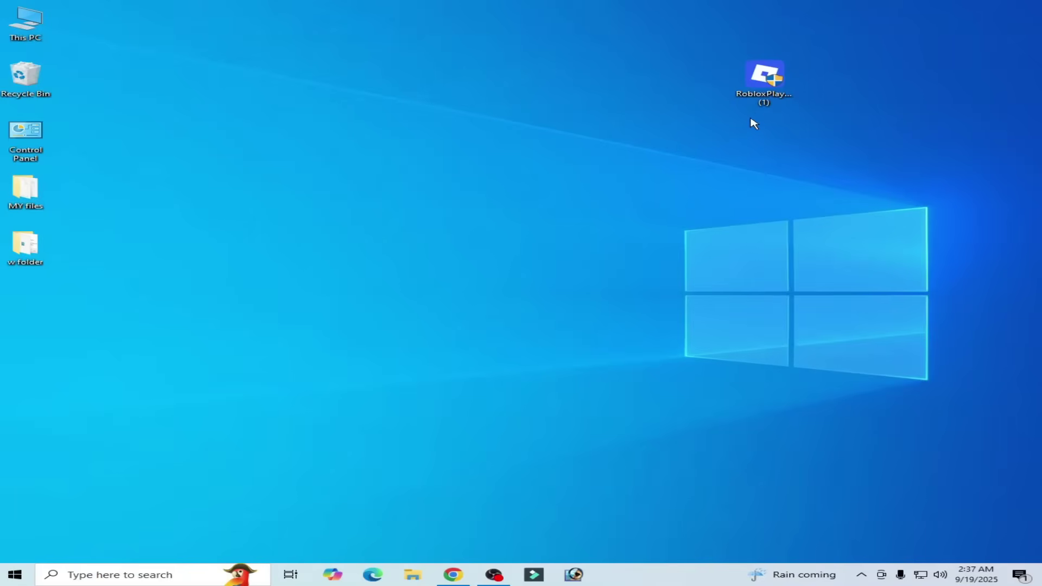
drag(762, 82, 463, 256)
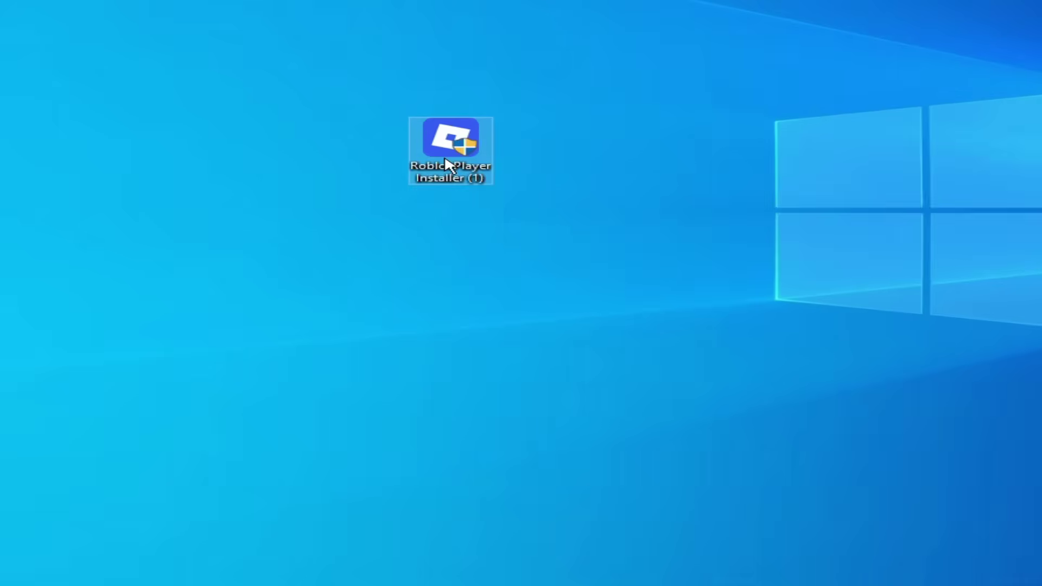
Disable fullscreen optimizations in the RobloxPlayerInstaller's Compatibility properties and apply the change.
right_click(453, 259)
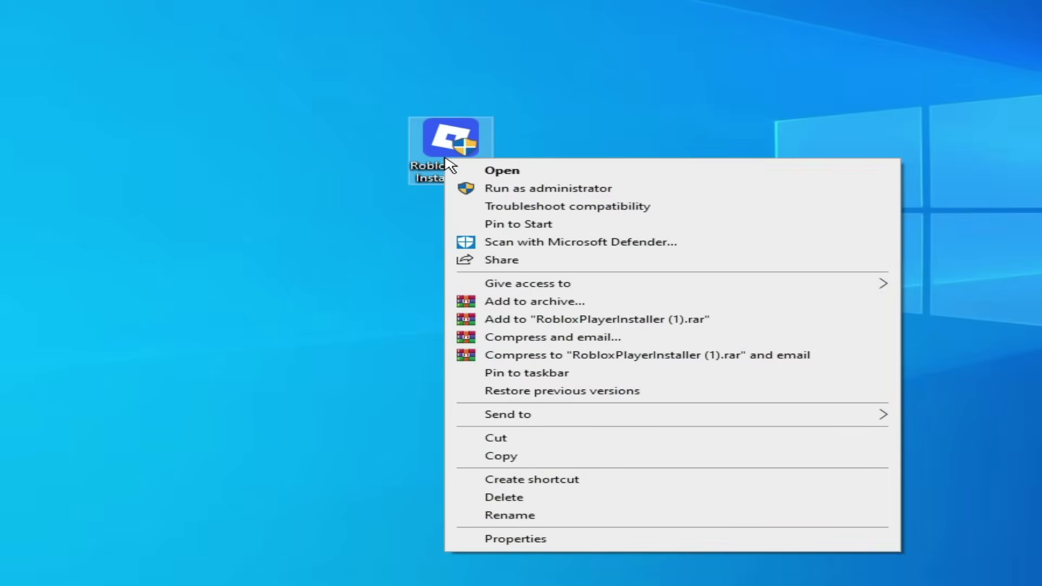
click(512, 540)
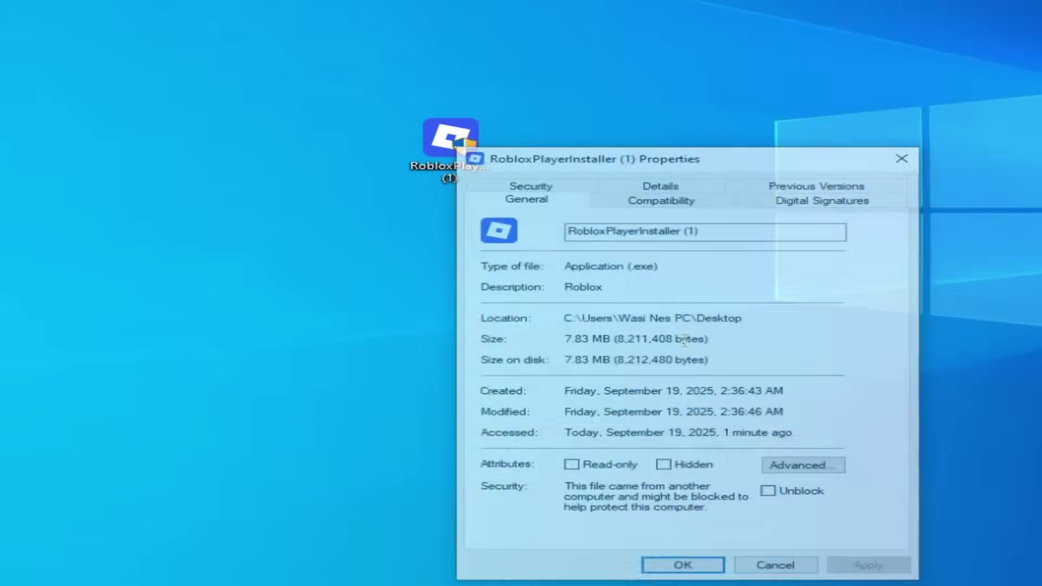
click(660, 203)
drag(663, 163, 282, 14)
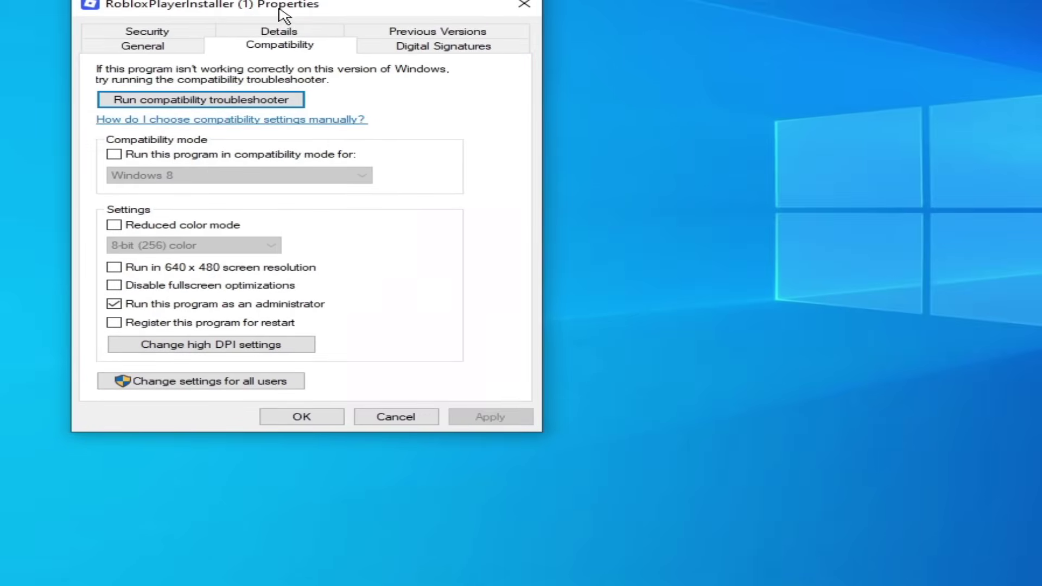
click(121, 156)
click(121, 156)
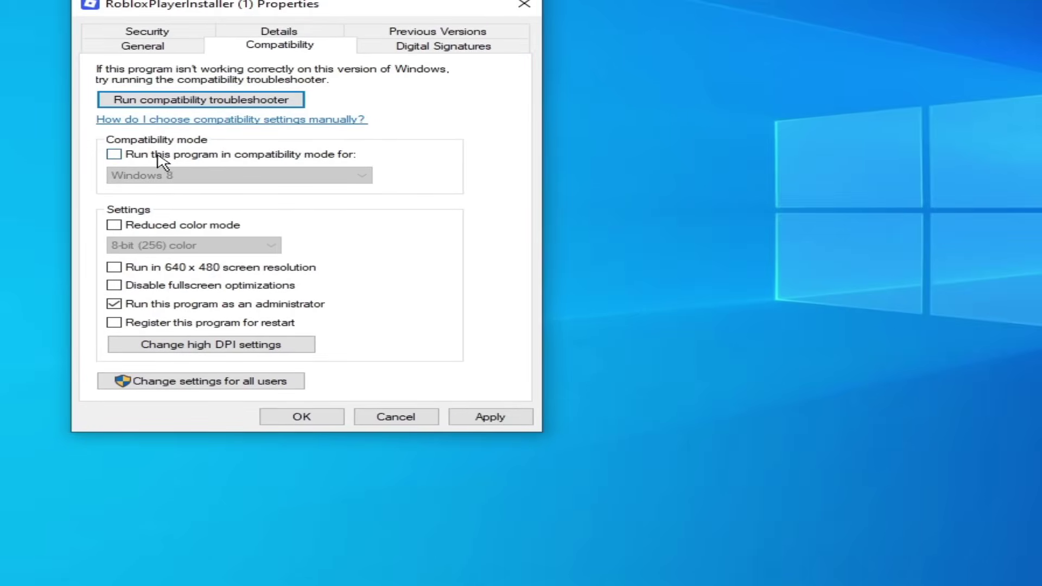
click(114, 284)
click(481, 418)
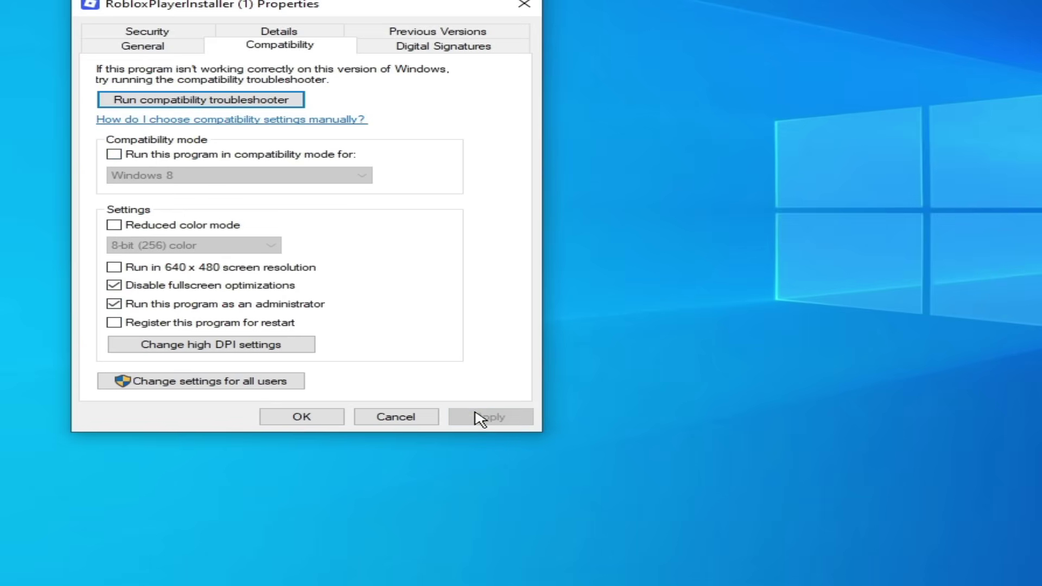
For all users, disable fullscreen optimizations and run the installer as administrator, then confirm.
click(166, 381)
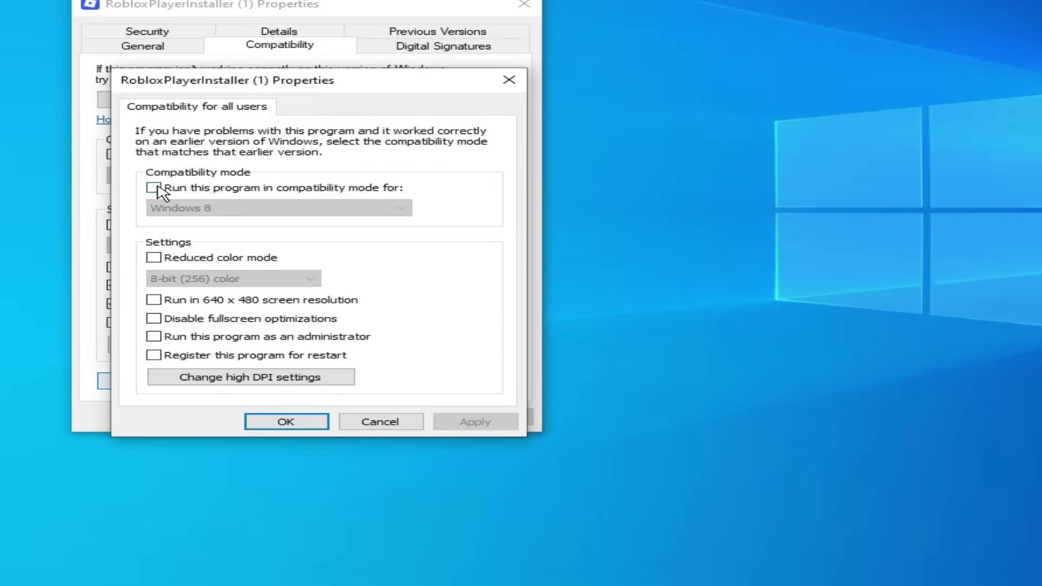
click(156, 189)
click(157, 189)
click(166, 337)
click(166, 322)
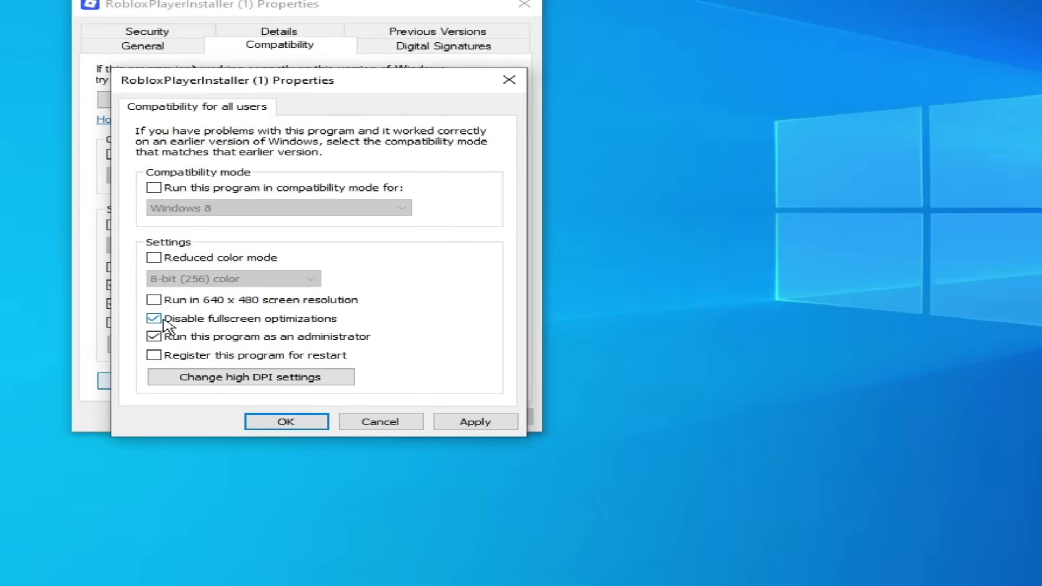
click(464, 427)
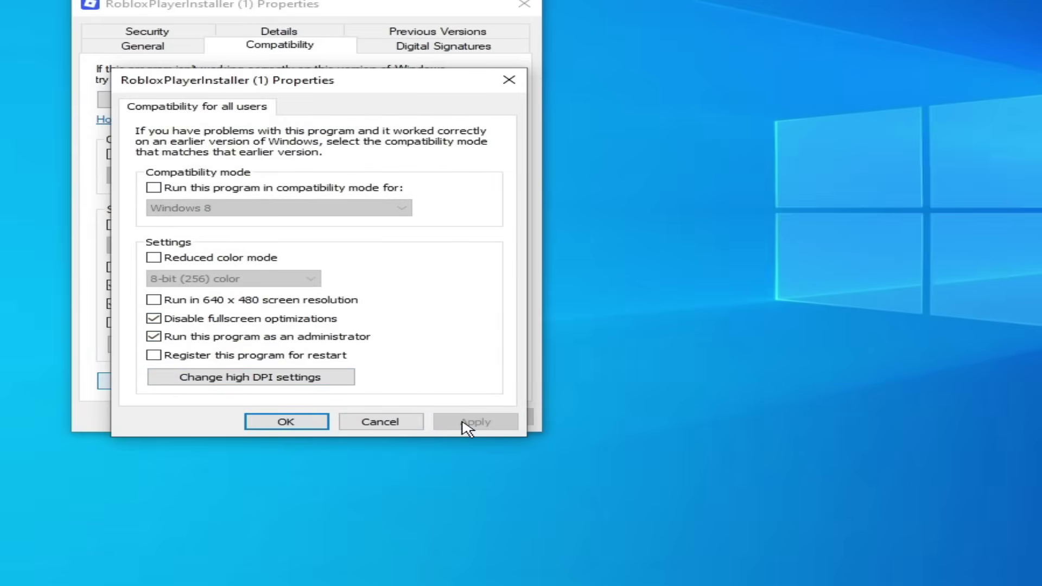
click(285, 422)
click(301, 418)
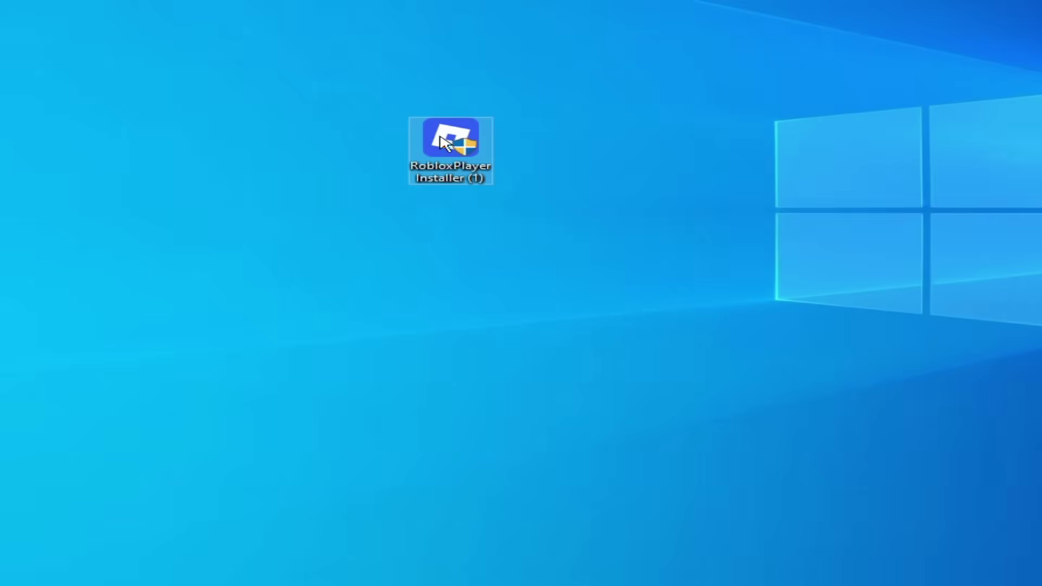
right_click(465, 150)
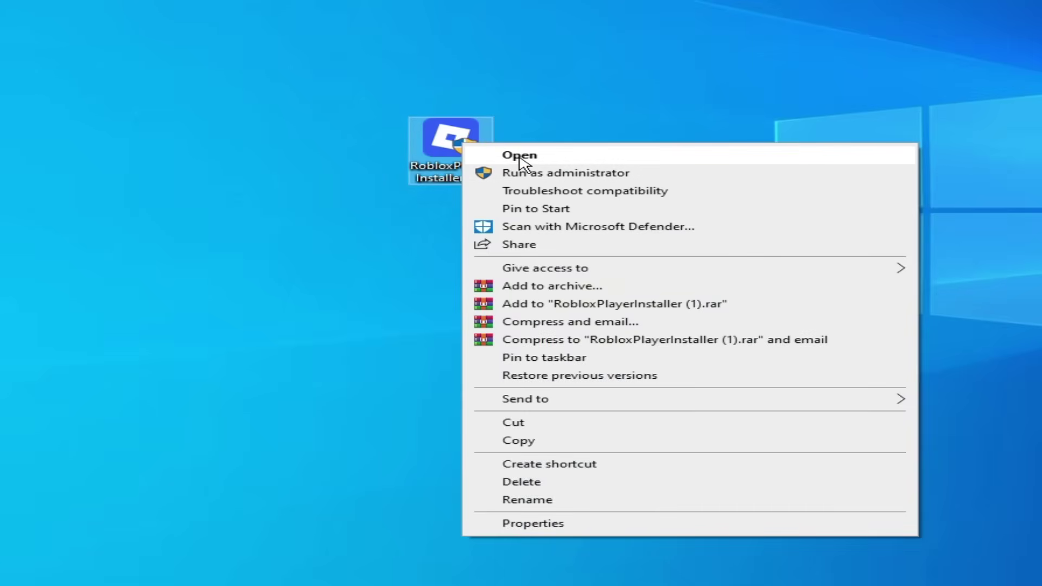